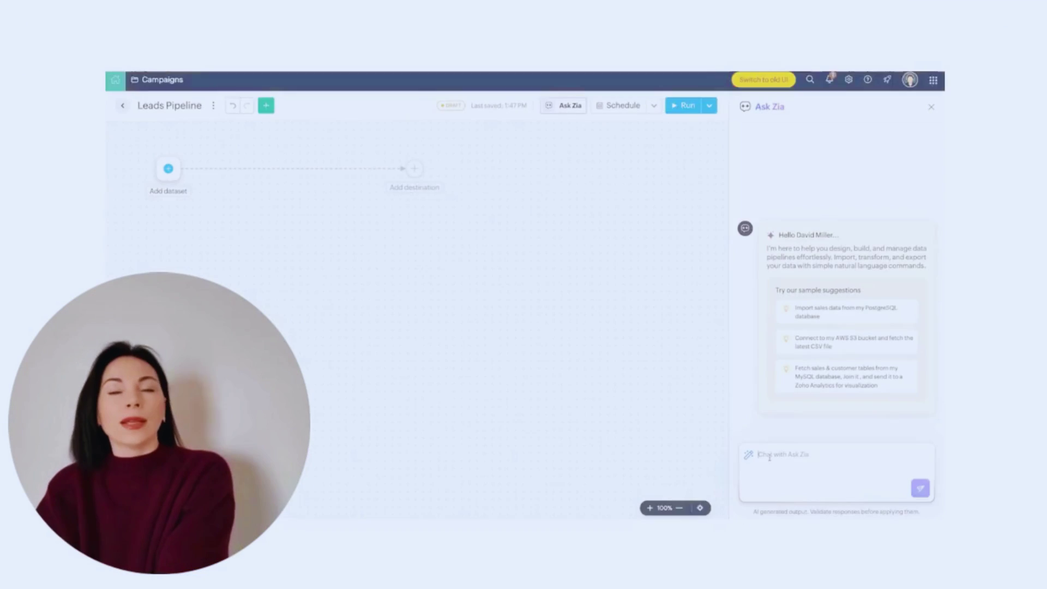
type("im")
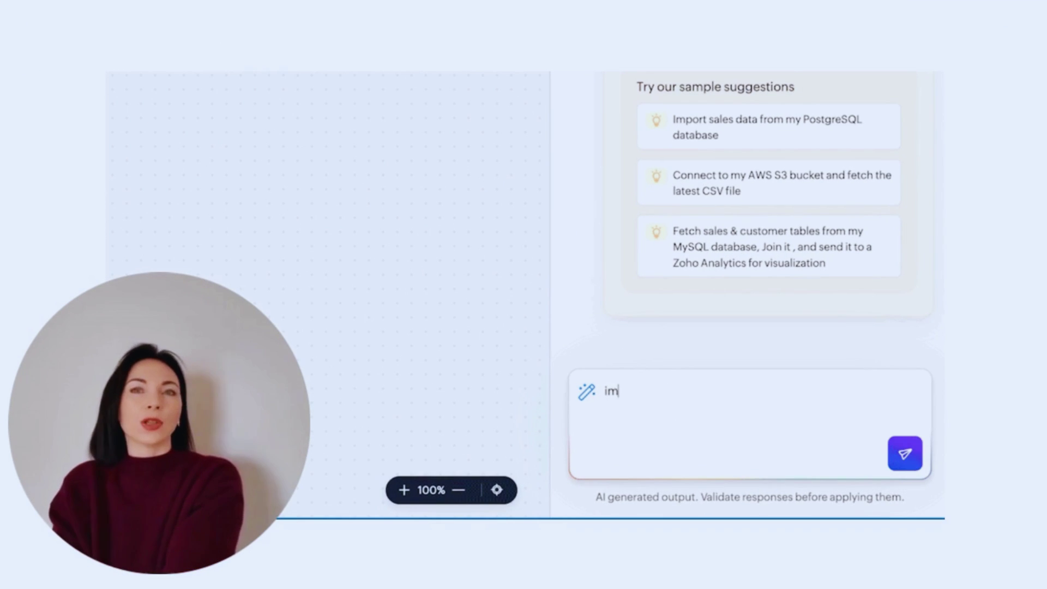
type("port US")
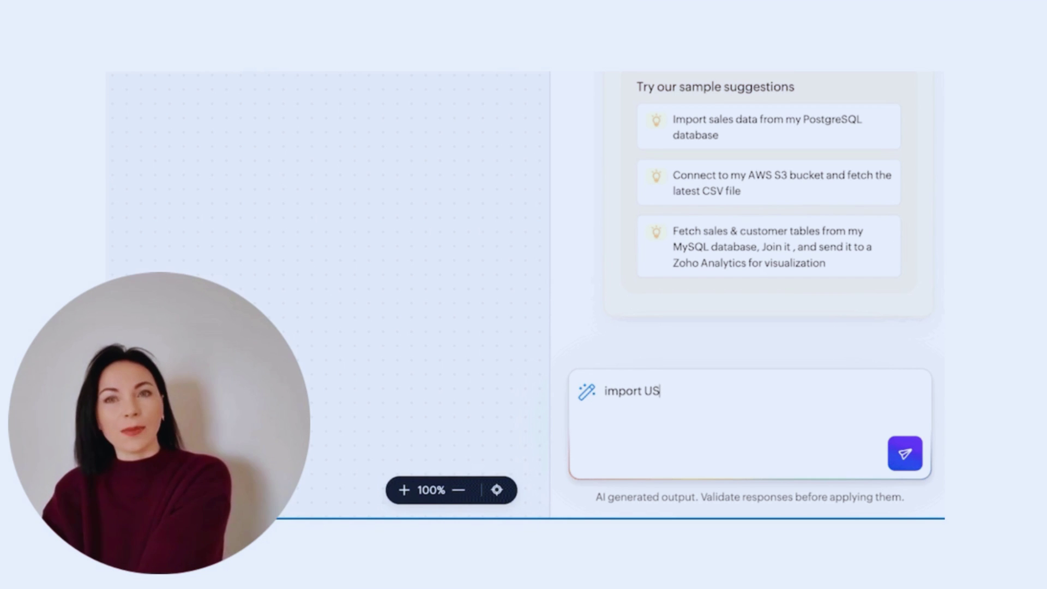
type("_digi")
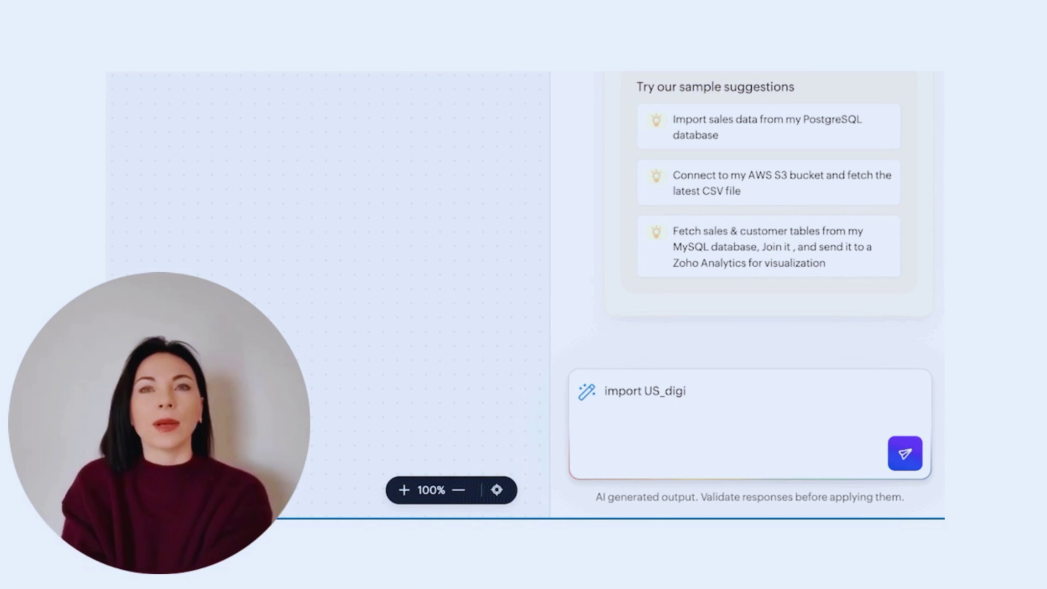
type("tal_leads")
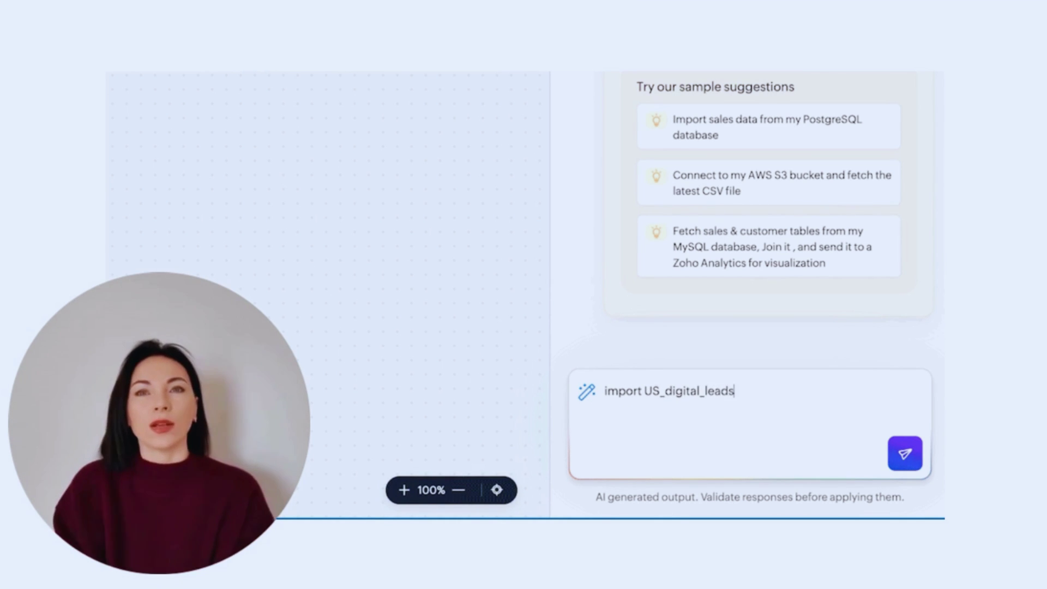
type(" from the availab")
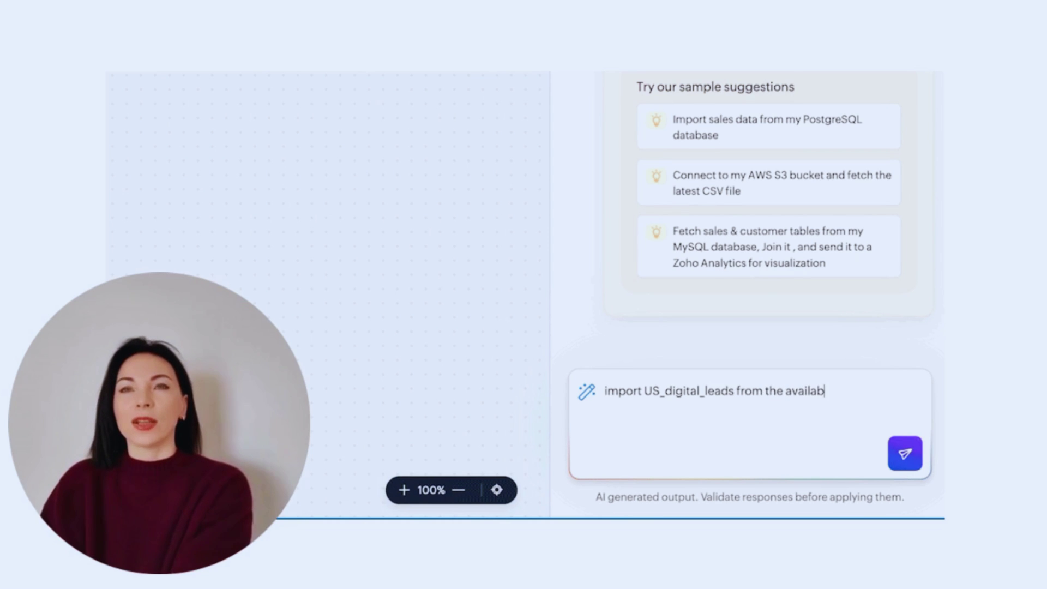
type("le aa")
Step: Ask Zia to import the US_digital_leads table from Amazon RDS, and start the import
key("BackSpace")
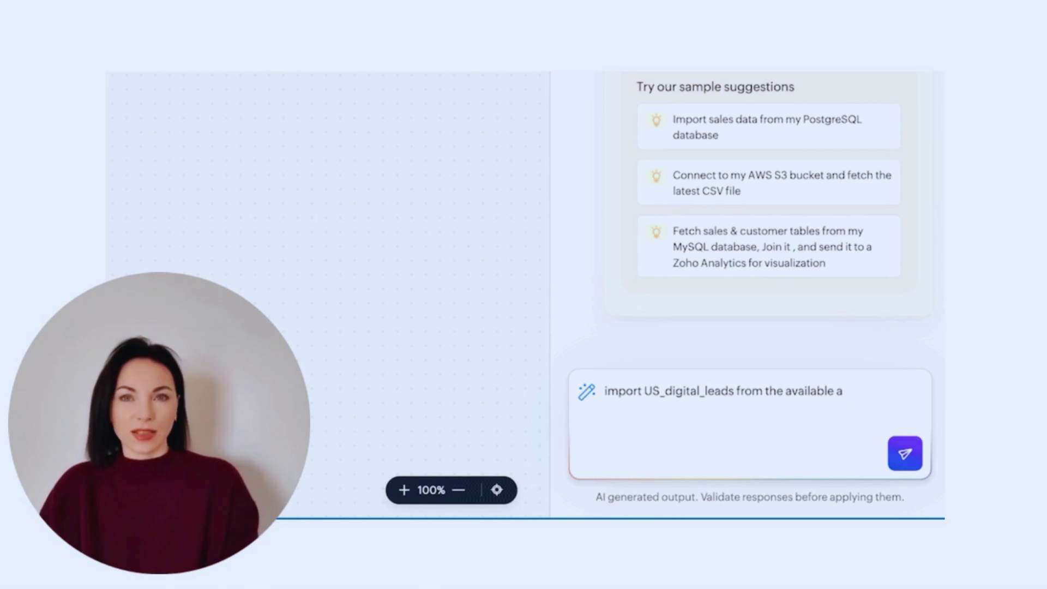
type("mazon RDS c")
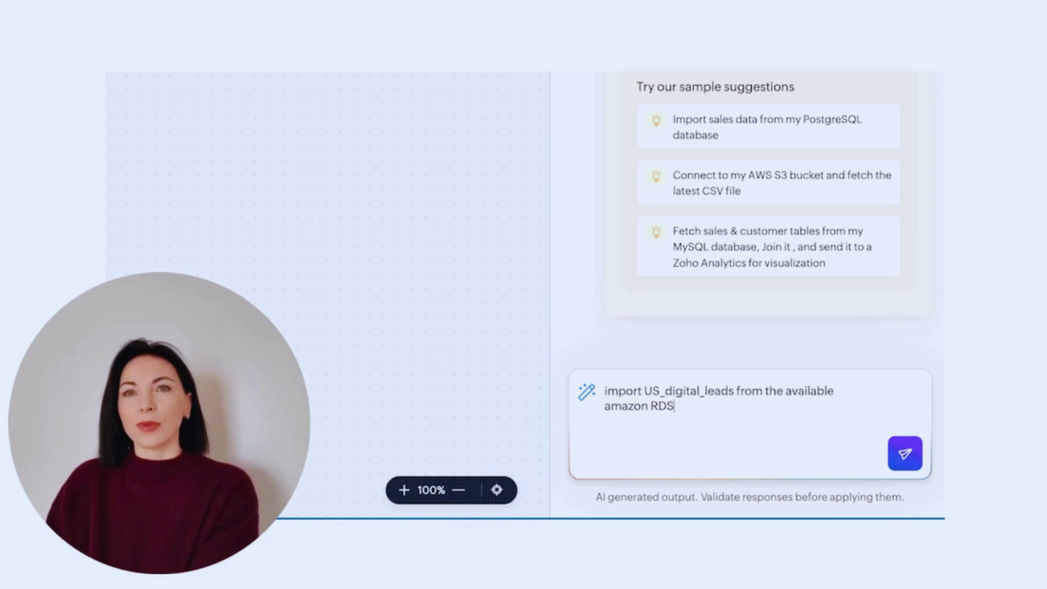
type("onnection")
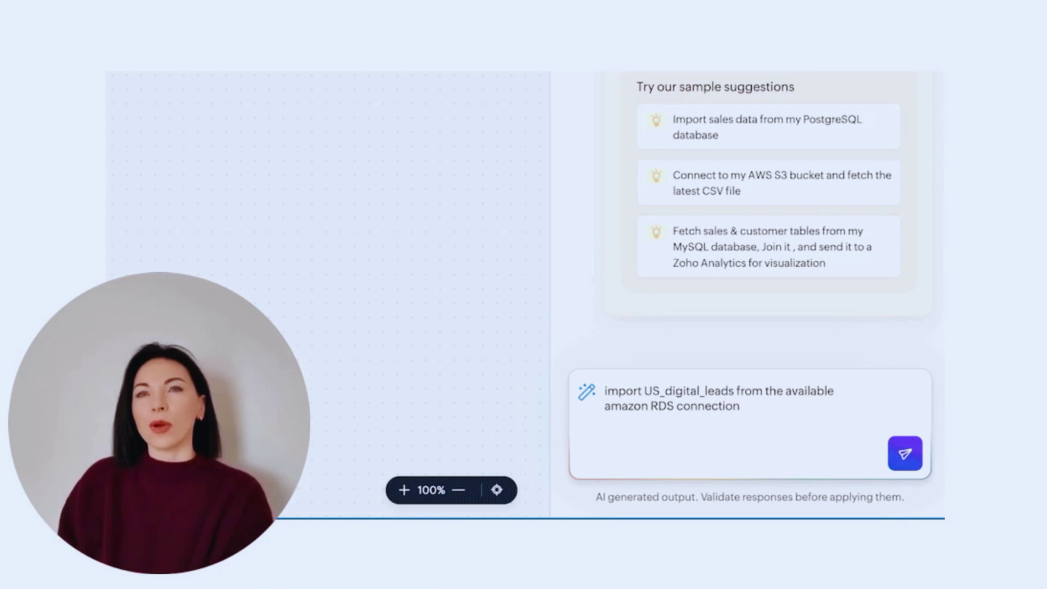
key("Return")
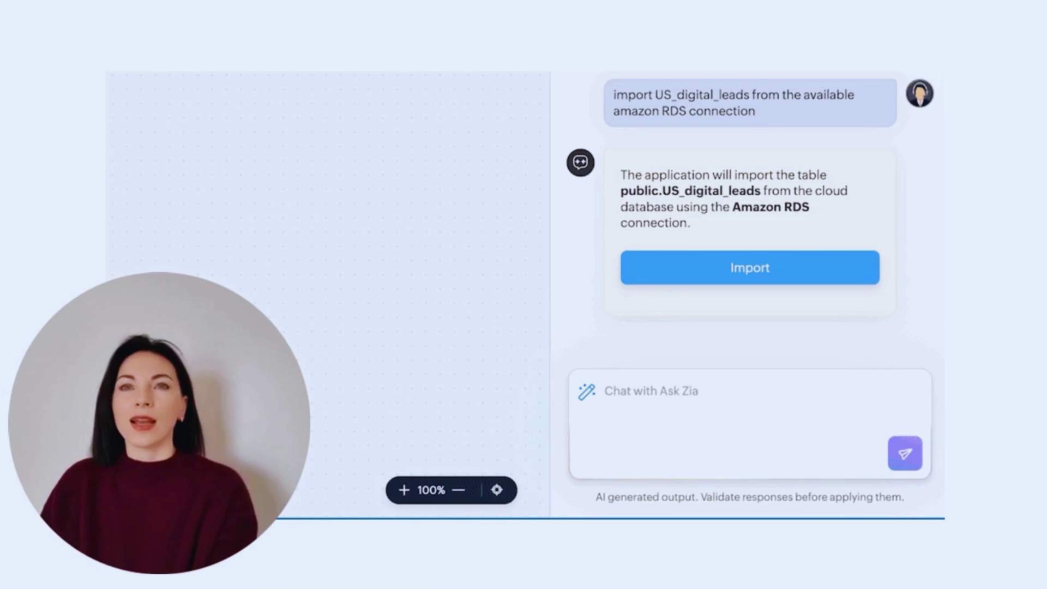
left_click(752, 262)
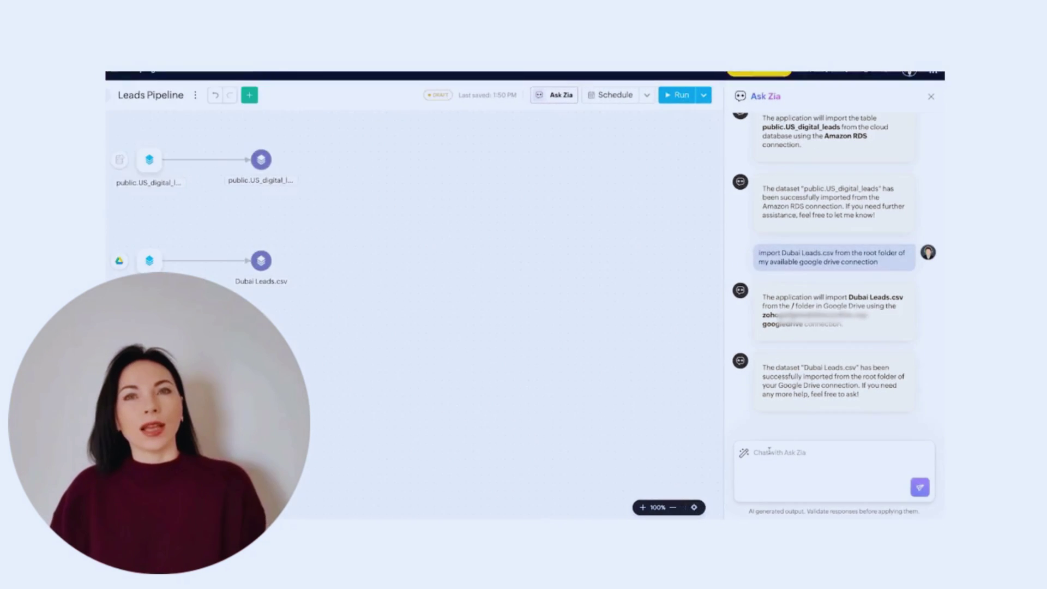
type("append ")
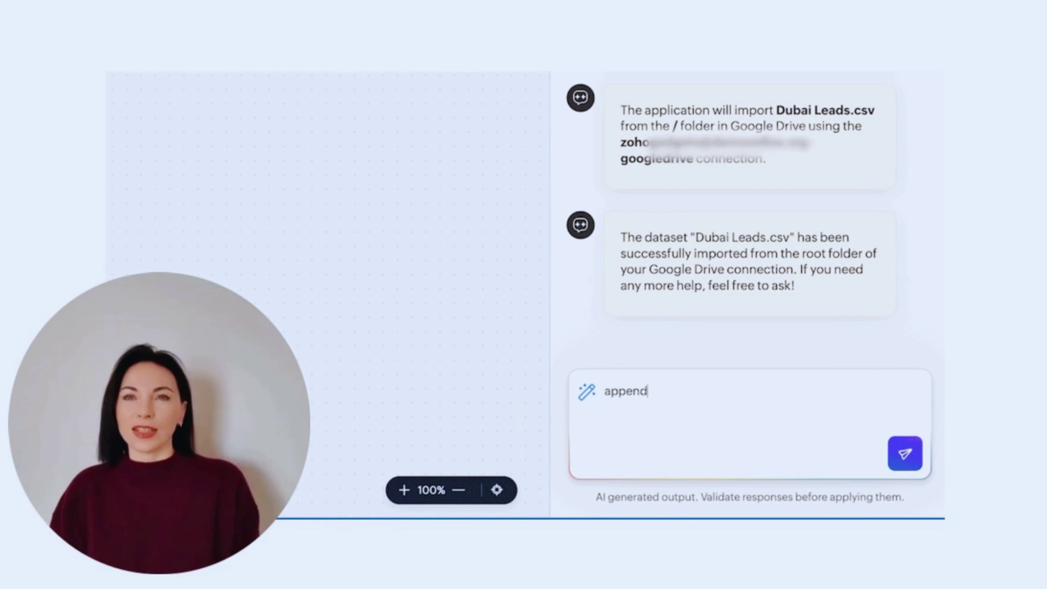
type("US digi")
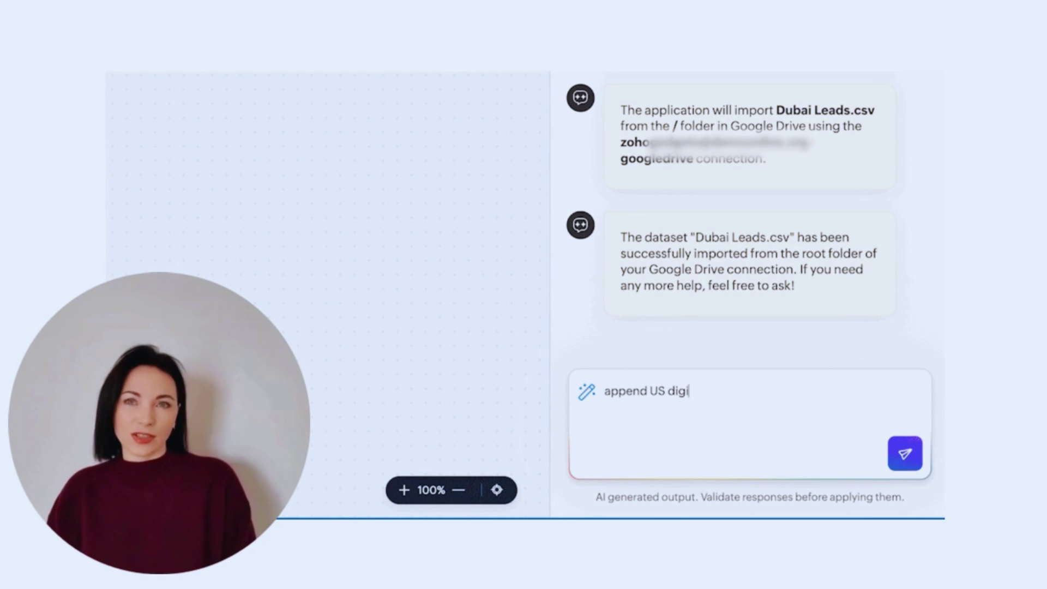
type("tal lea")
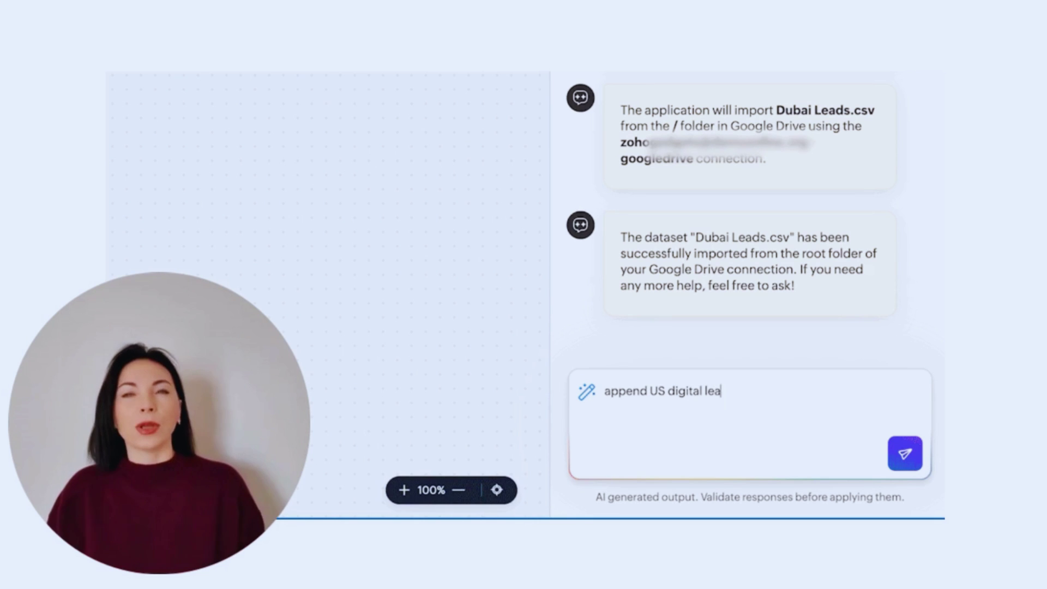
type("ds and D")
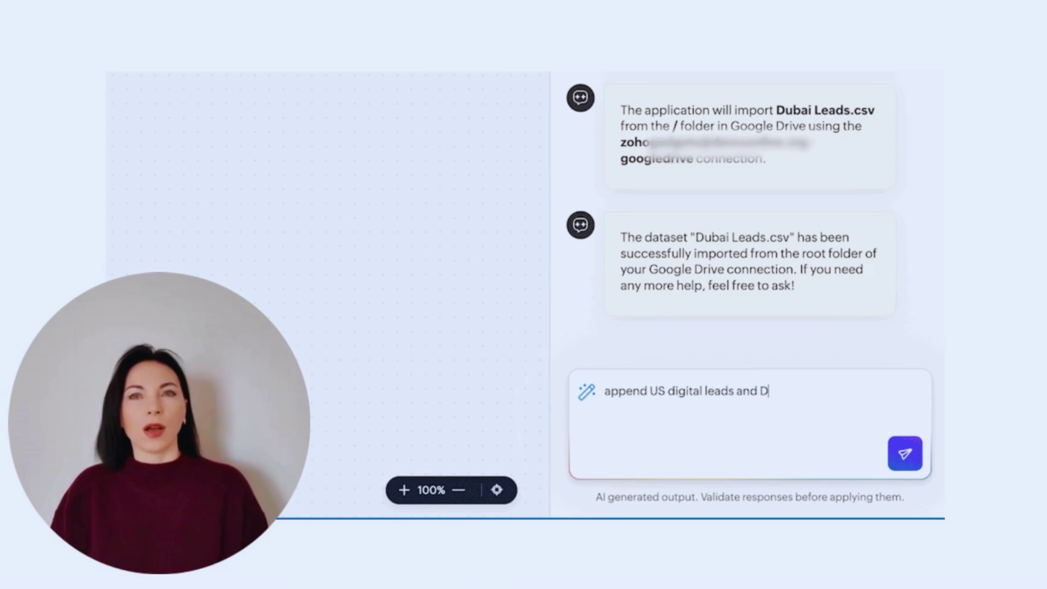
type("ubai le")
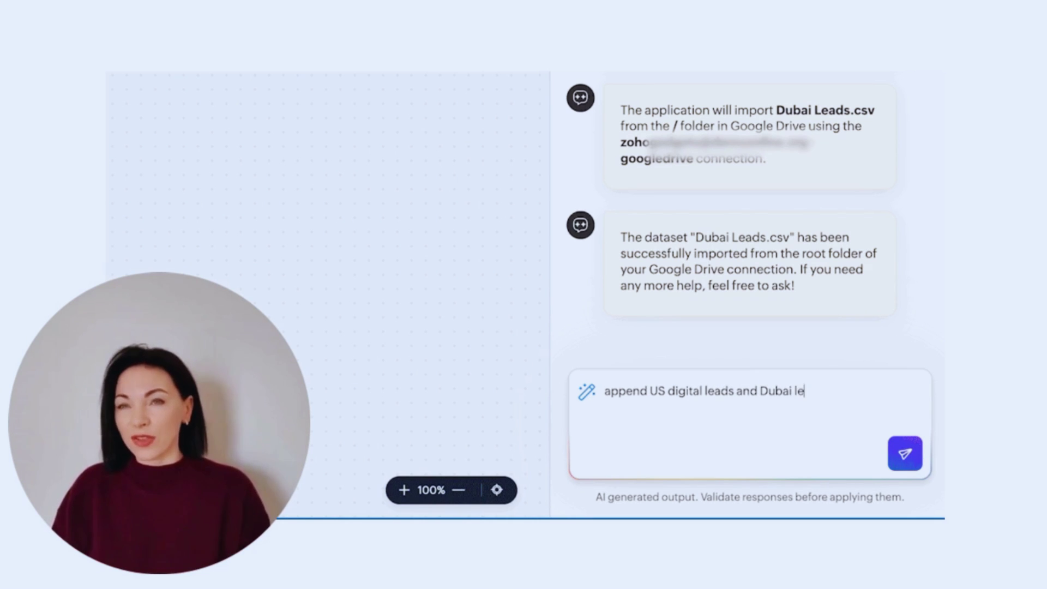
type("ads to")
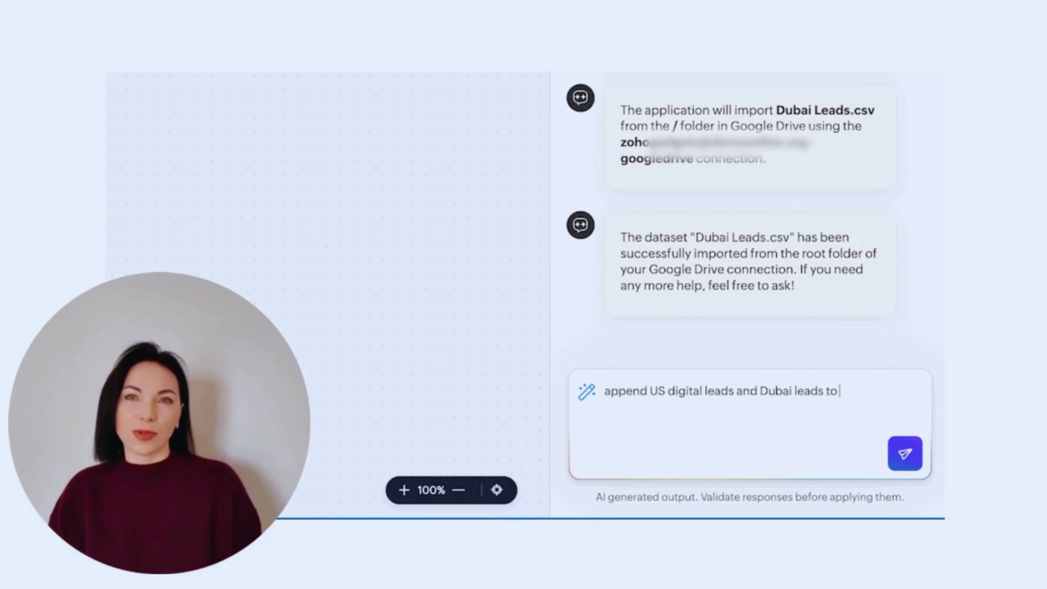
type(" create All")
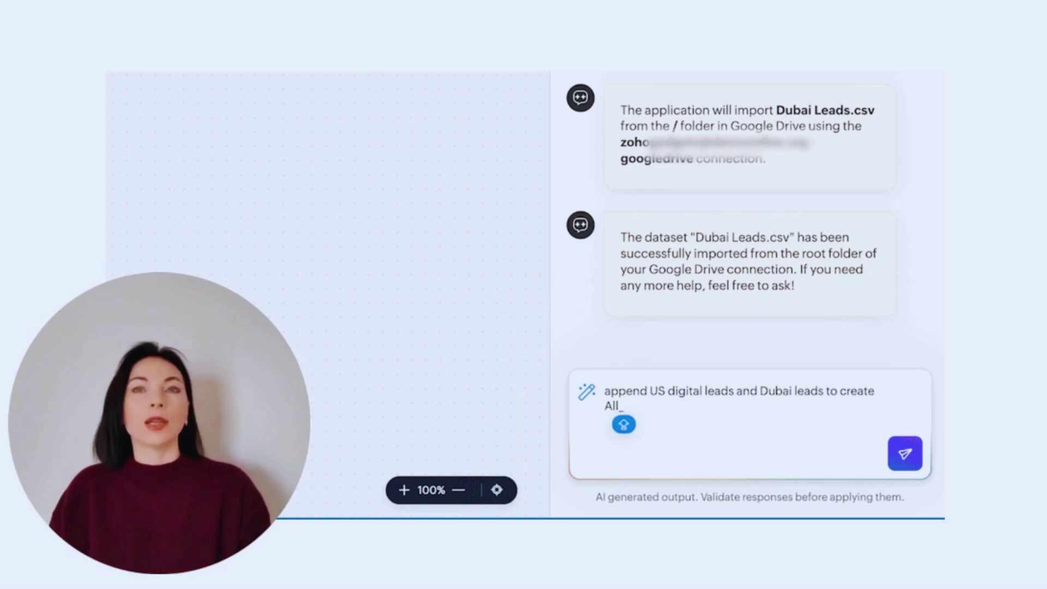
type("_Leads")
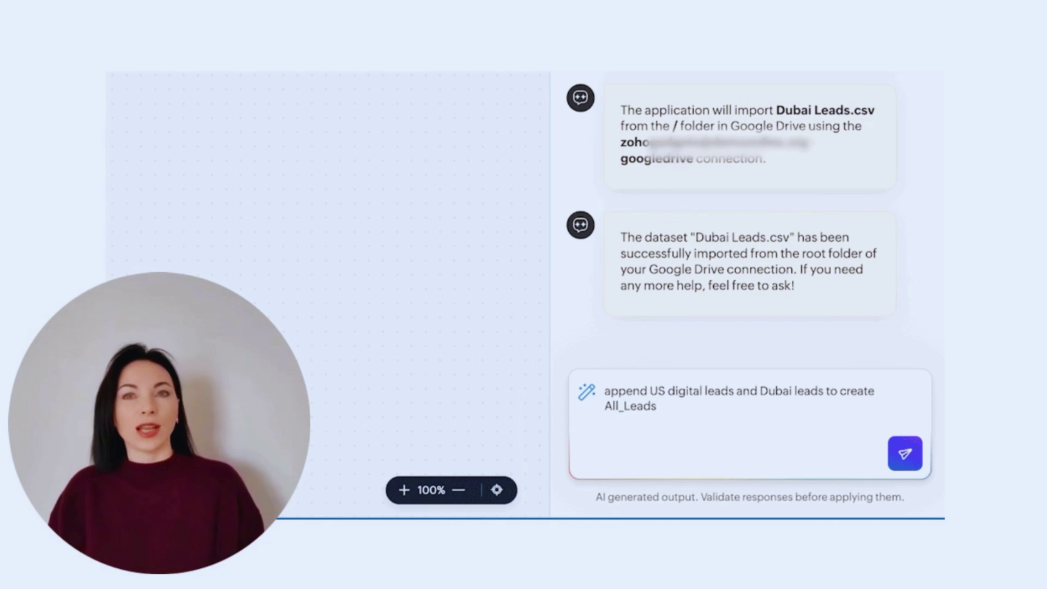
Step: Ask Zia to append US digital leads and Dubai leads into All_Leads
key("Return")
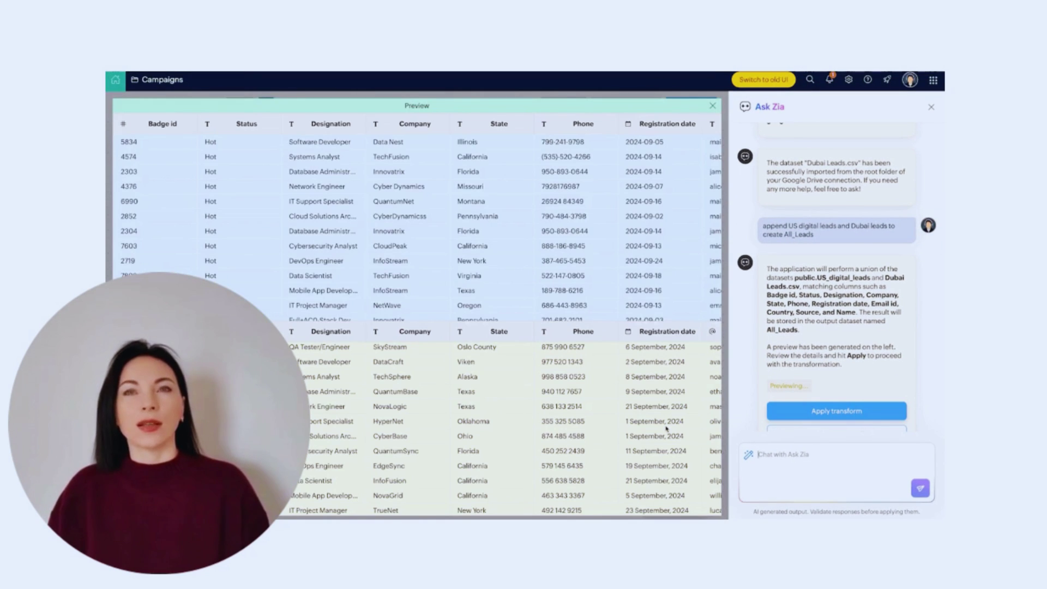
Step: Apply the All_Leads append, then apply the All_Leads–Company join as Company_enriched
left_click(802, 411)
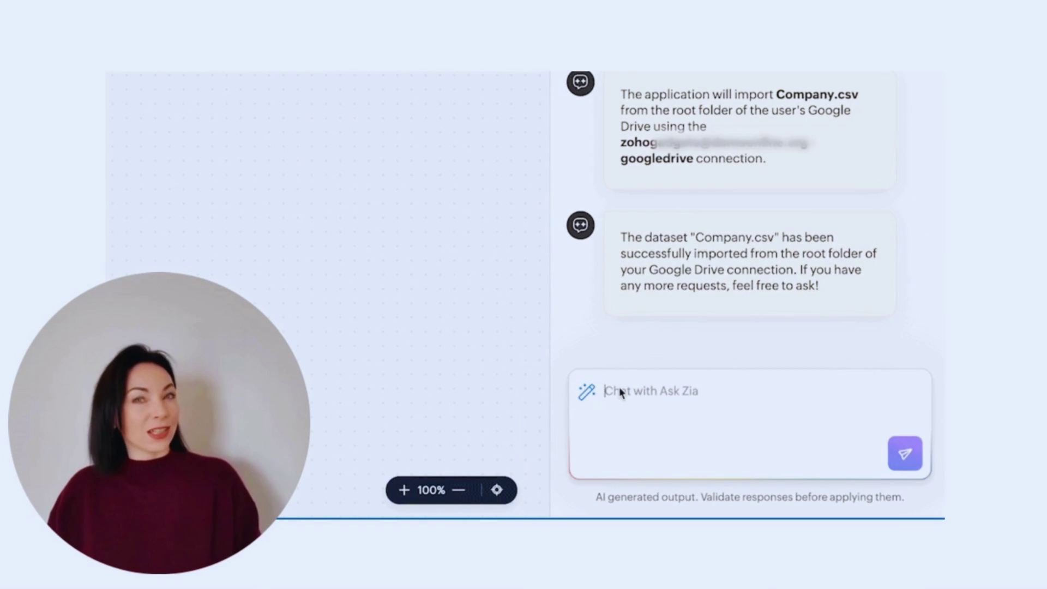
type("join All ")
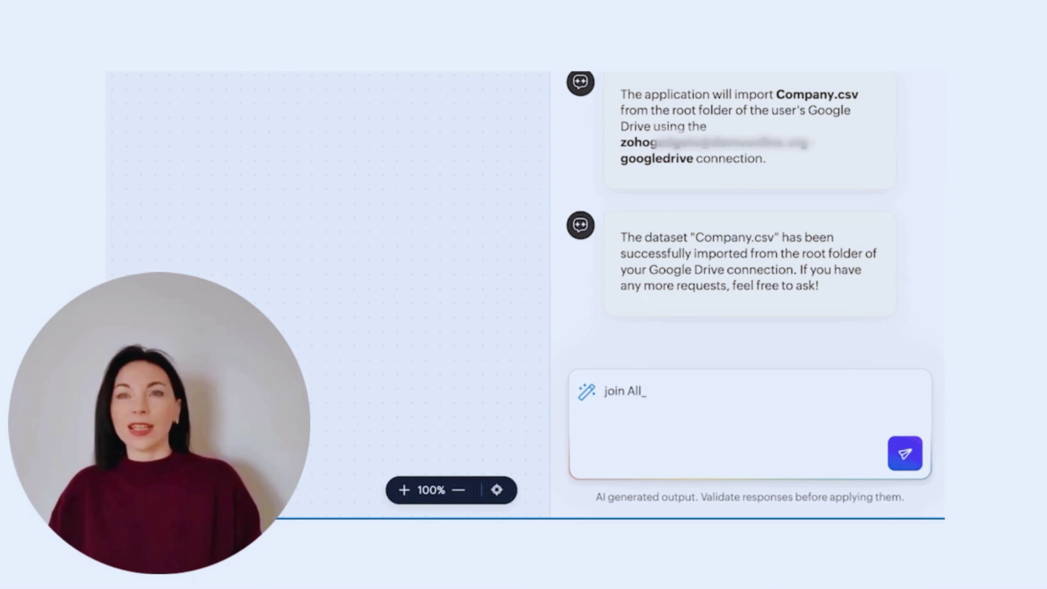
type("leads and")
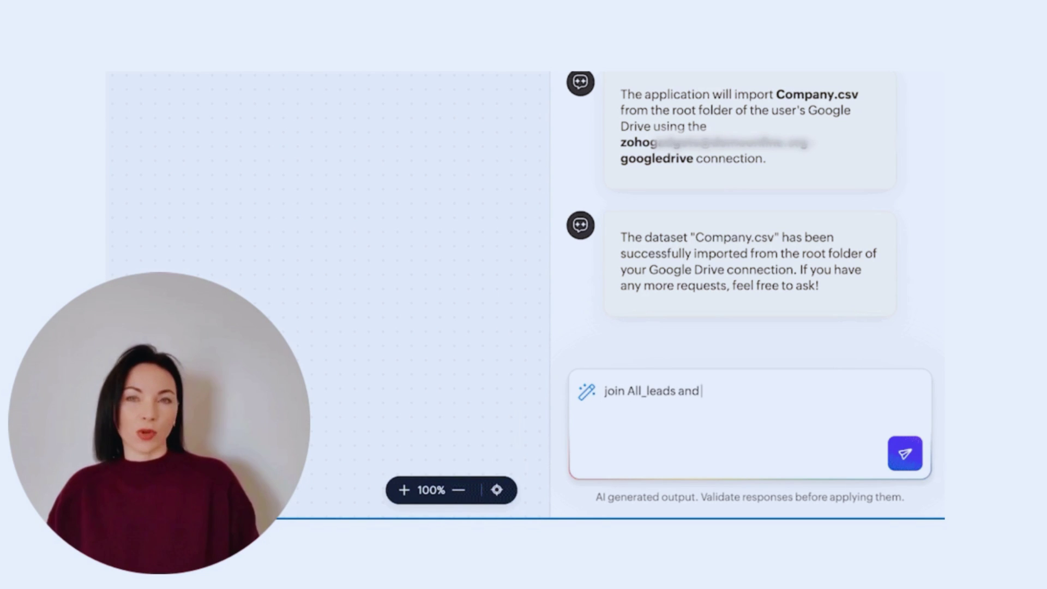
type("pany")
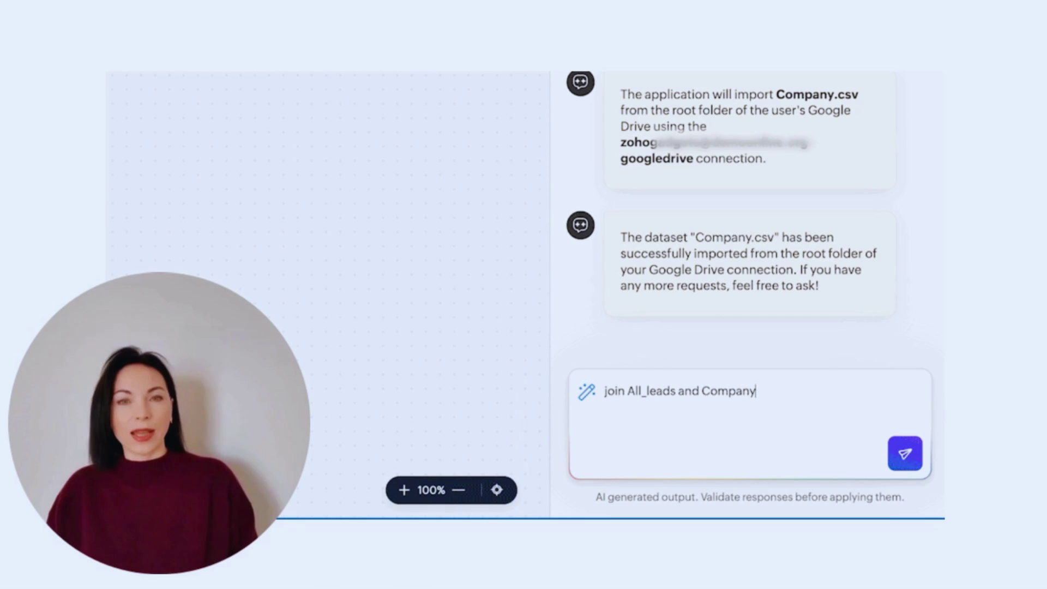
type(" to create Company_")
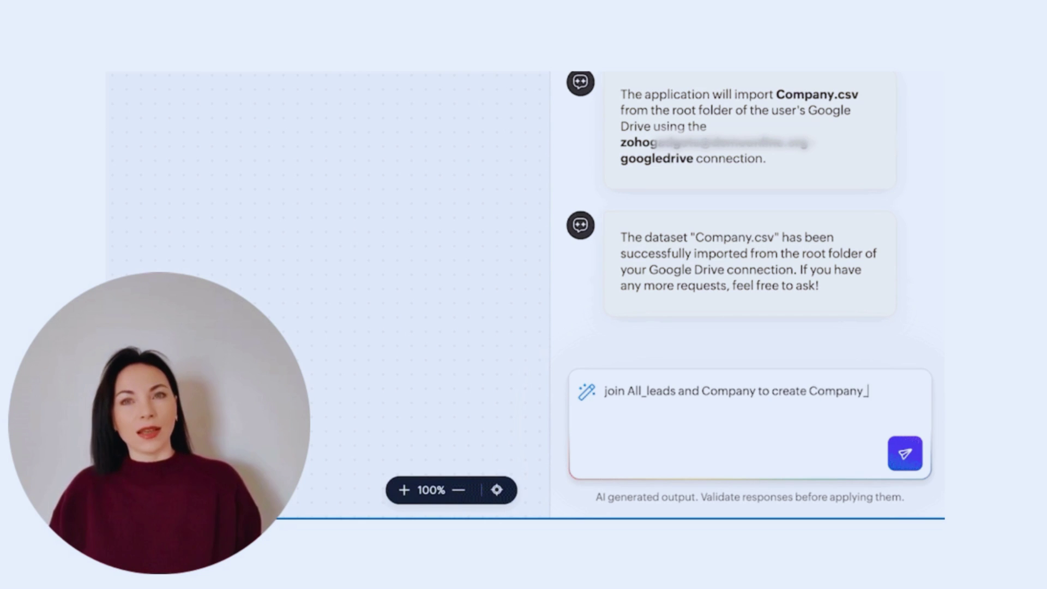
type("enri")
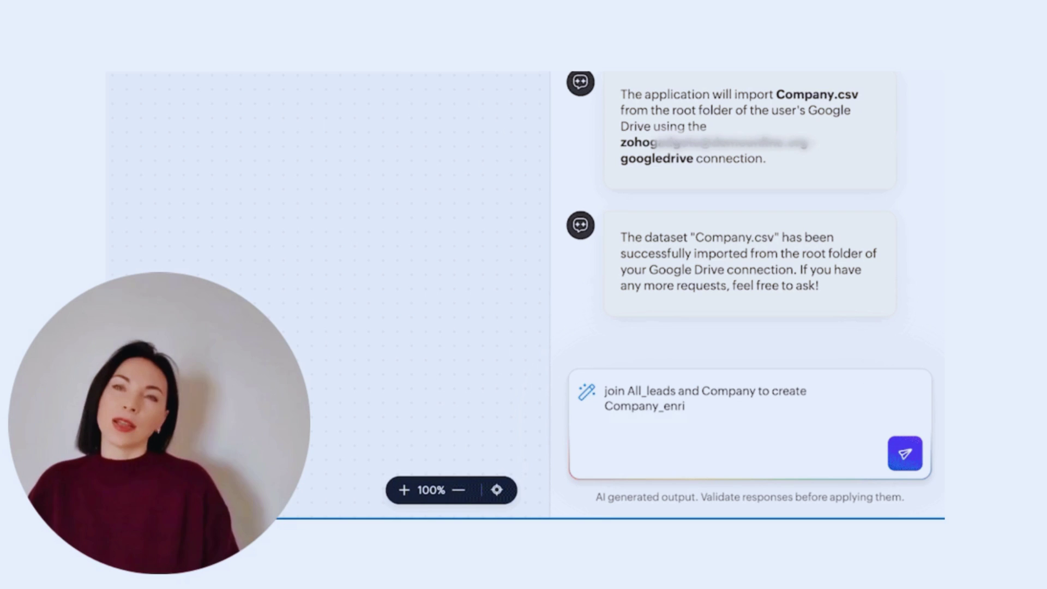
type("ched")
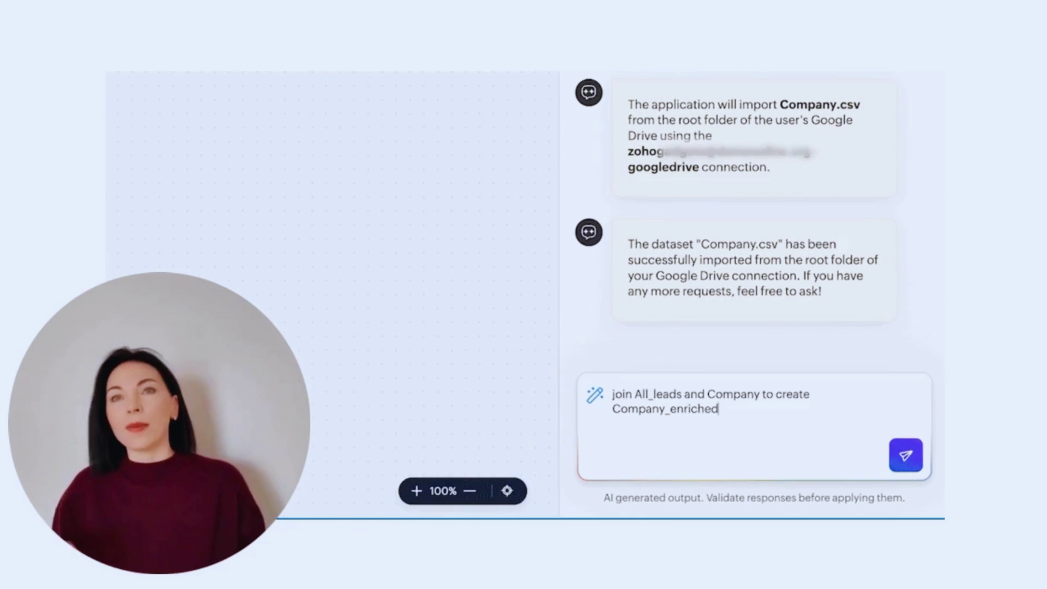
key("Return")
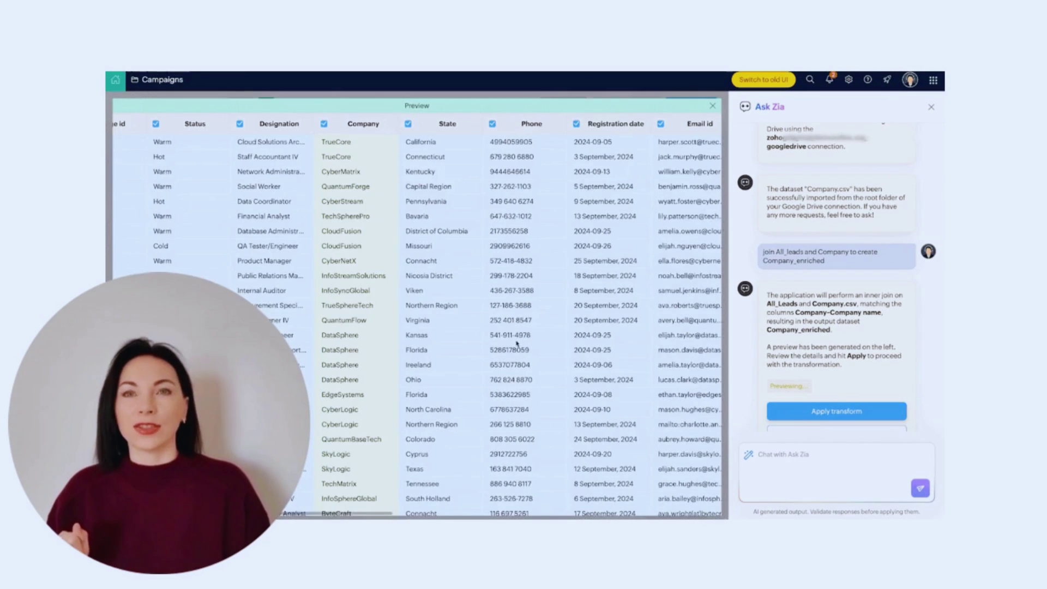
left_click(791, 409)
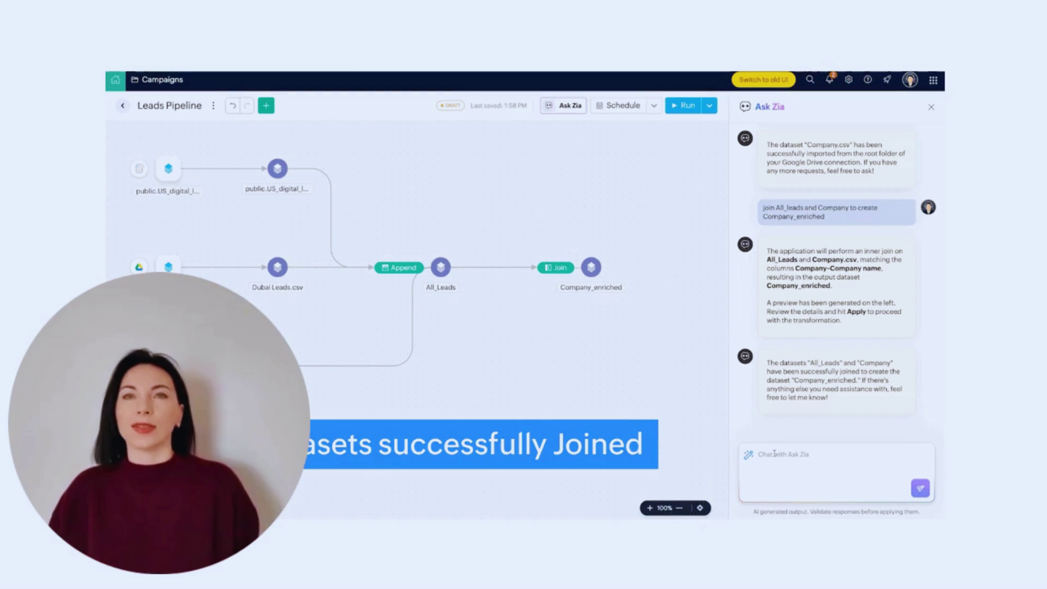
type("pvo")
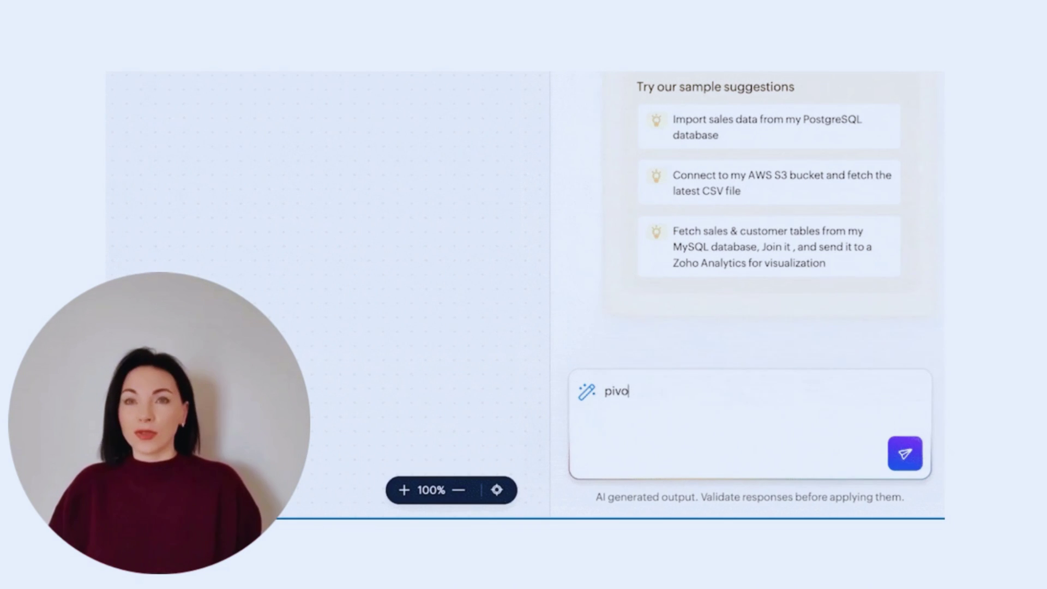
type("t the company_")
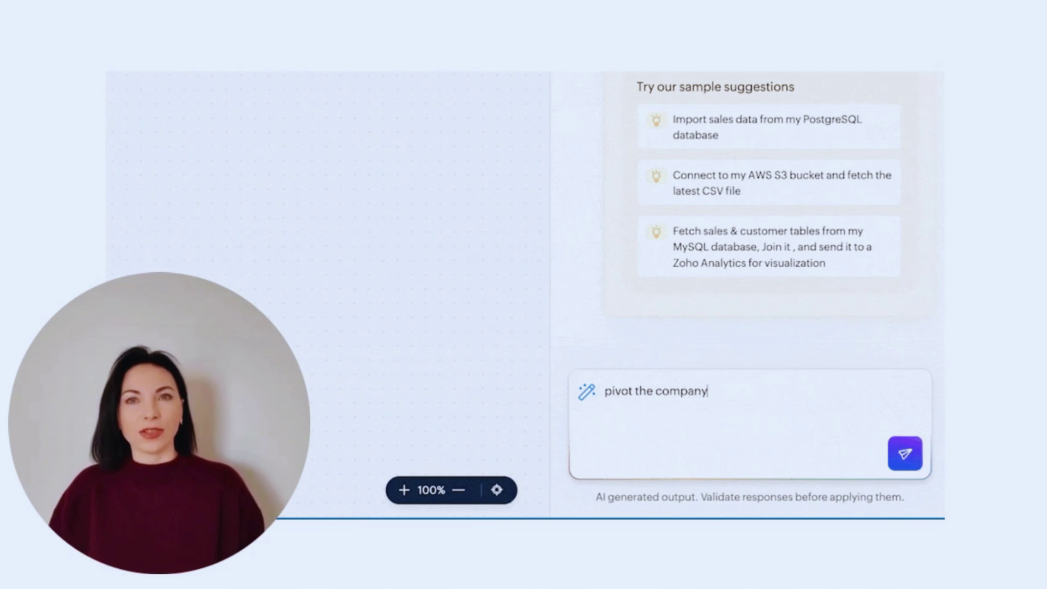
type("enriched")
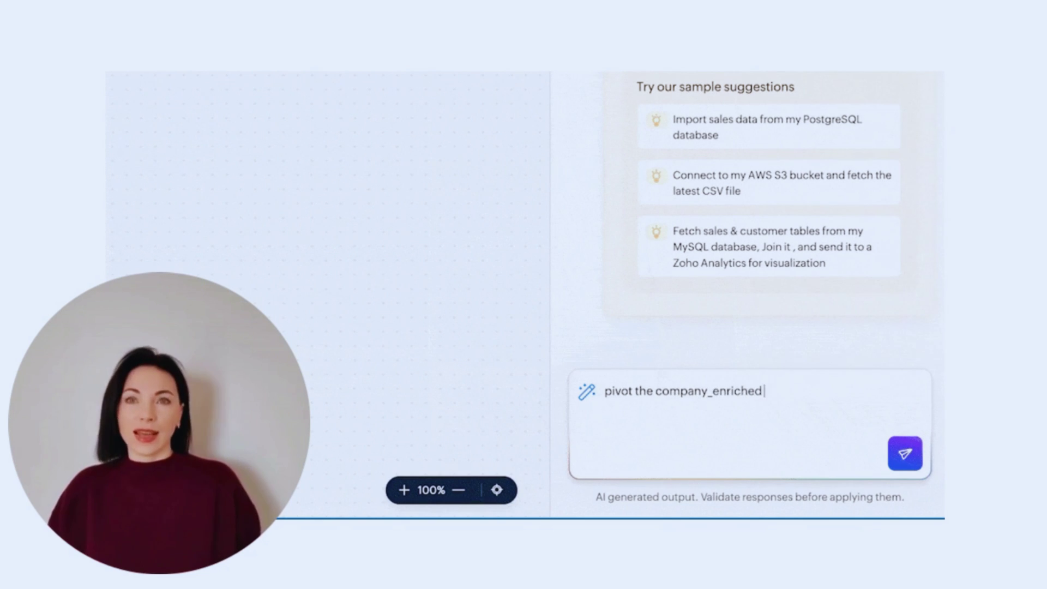
type(" dataset to summ")
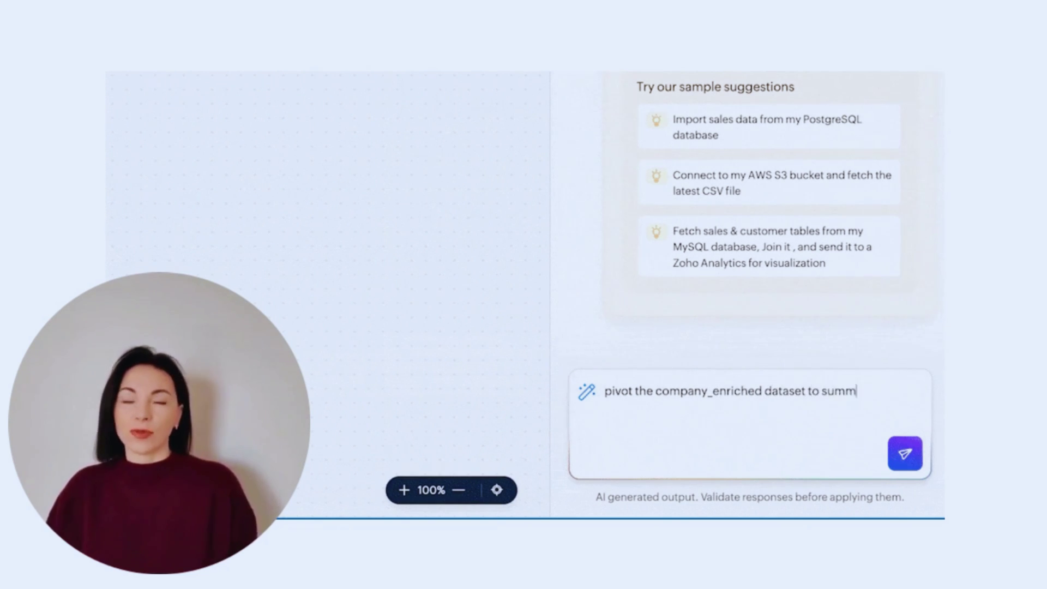
type("arize t")
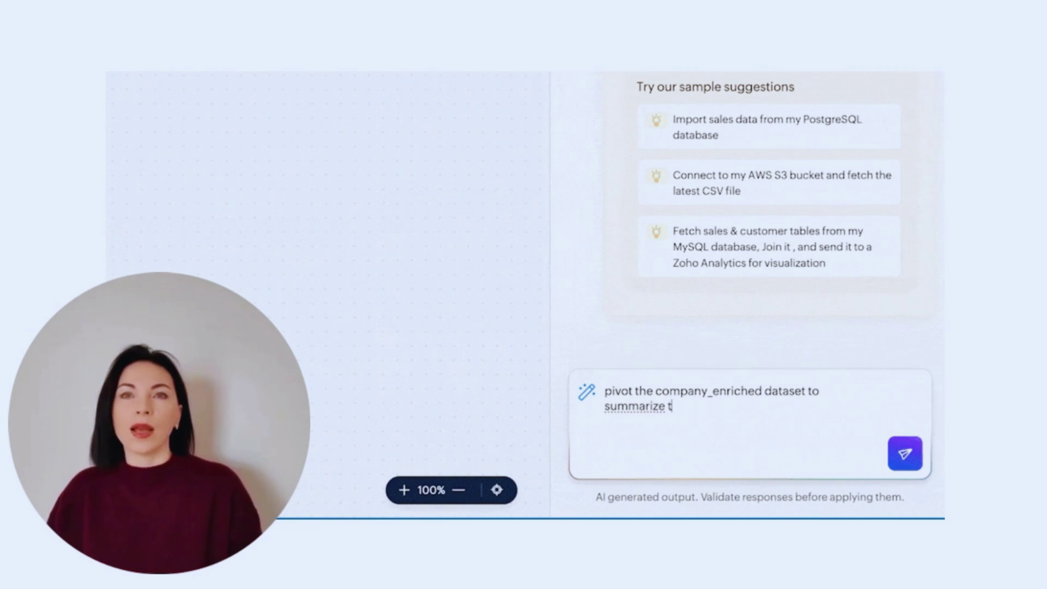
type("otal lea")
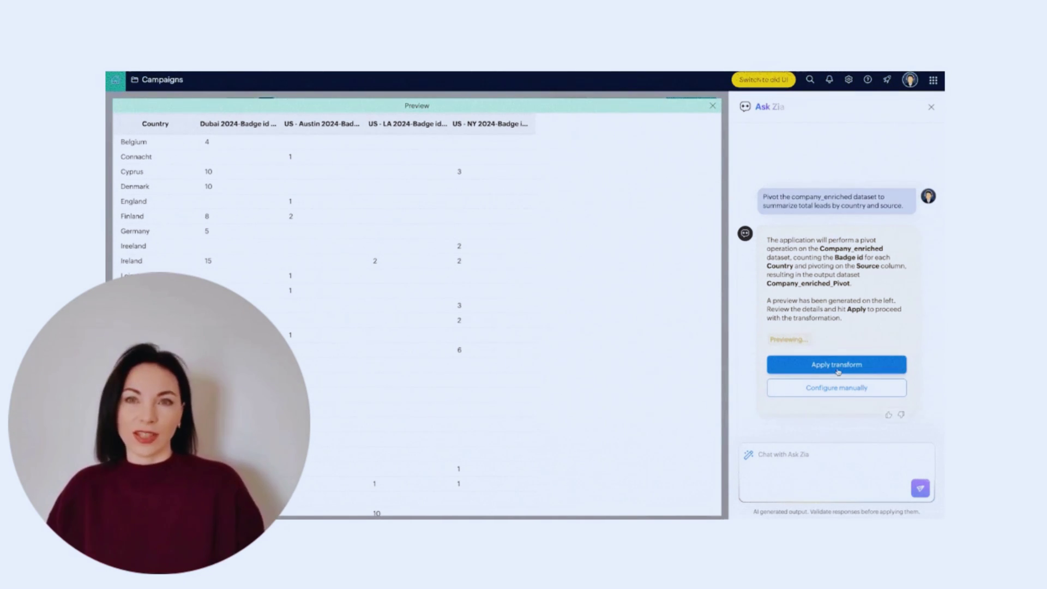
Step: Apply the previewed pivot counting Company_enriched leads by country and source
left_click(837, 367)
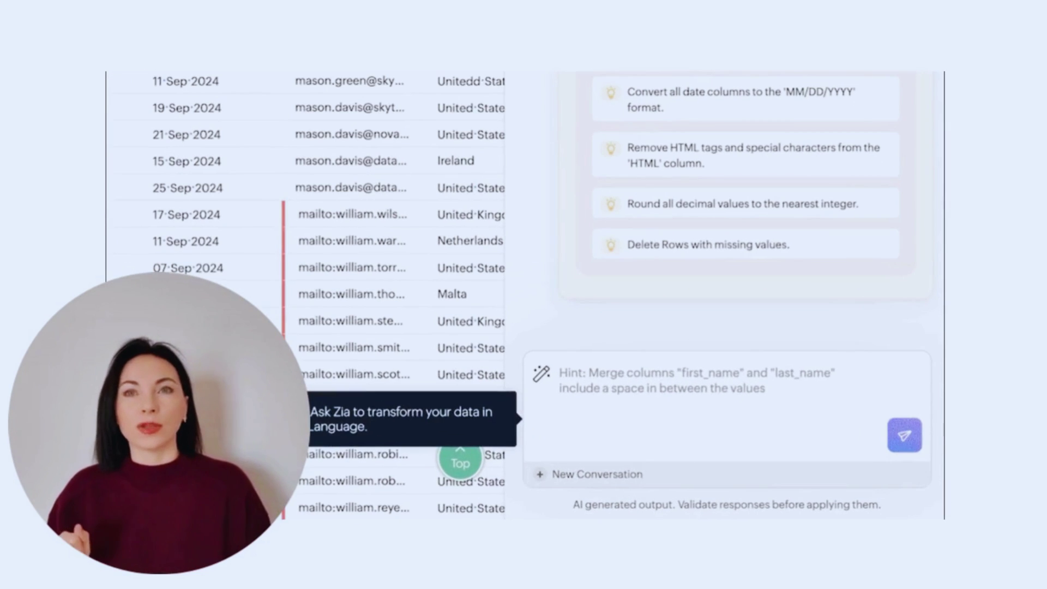
type("remov")
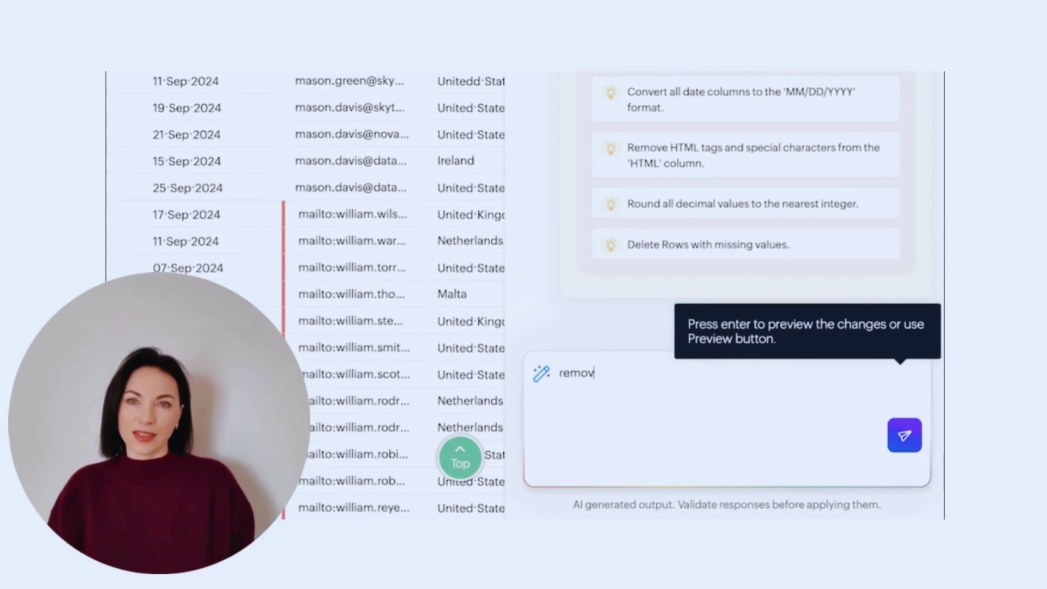
type("e mailto")
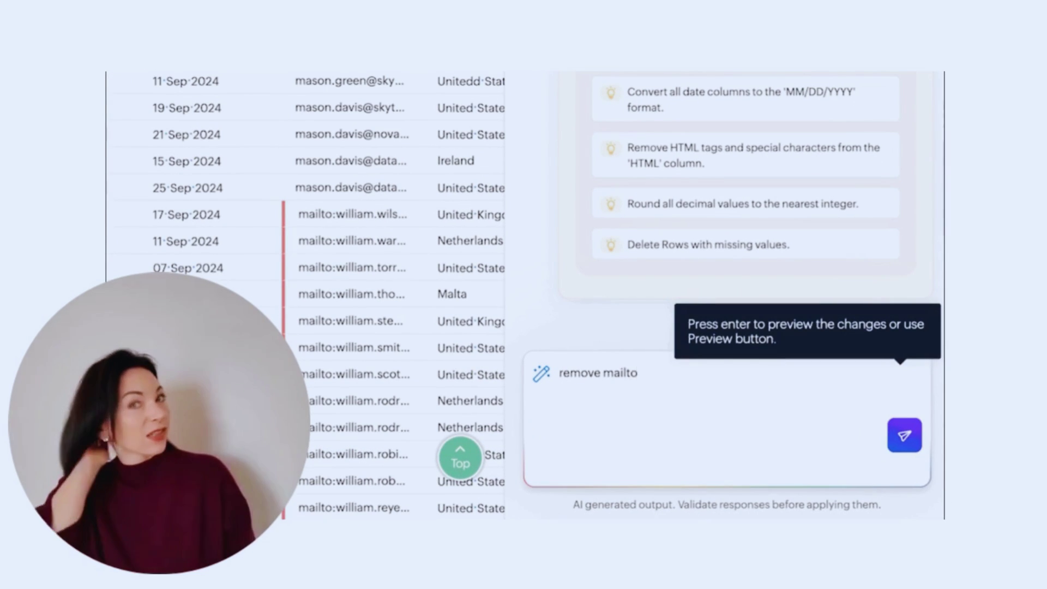
type(": prefix ")
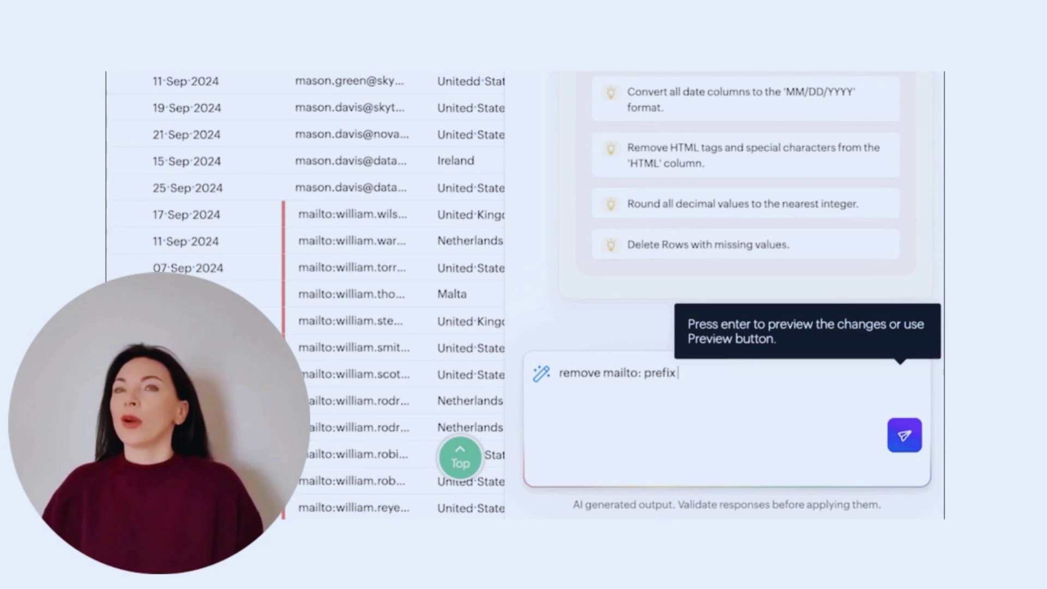
type("from the email column and remove special characters from the")
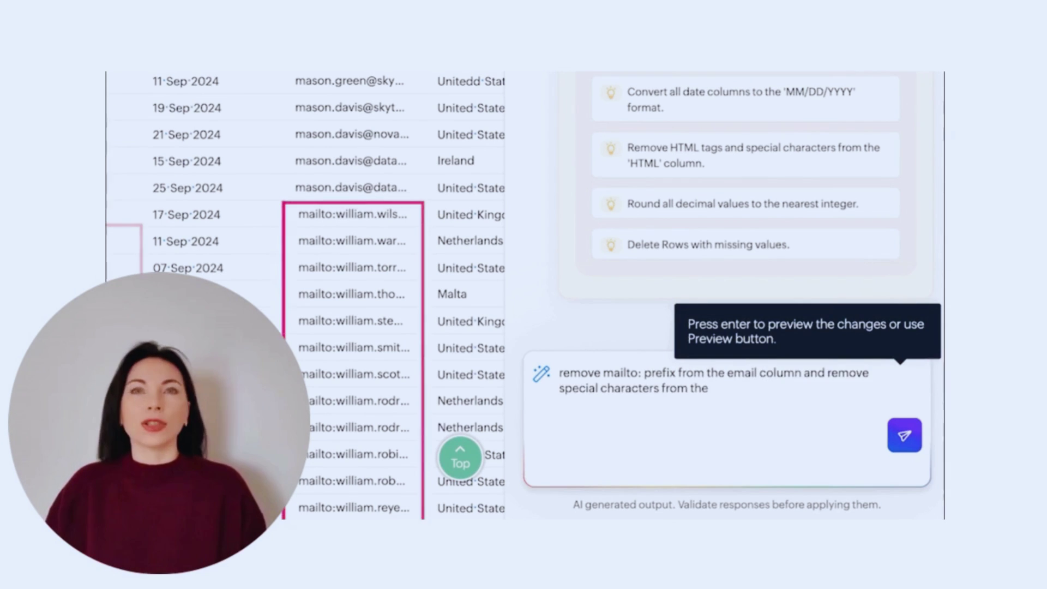
type(" phone column")
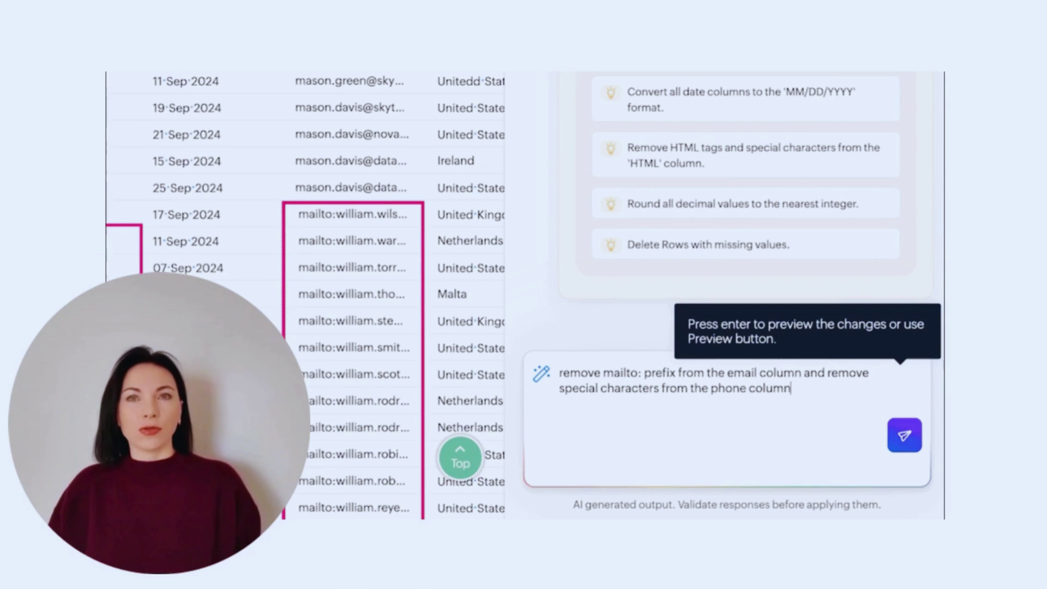
Step: Send and apply the cleanup: strip 'mailto:' from Email id, keep only digits in Phone
left_click(910, 435)
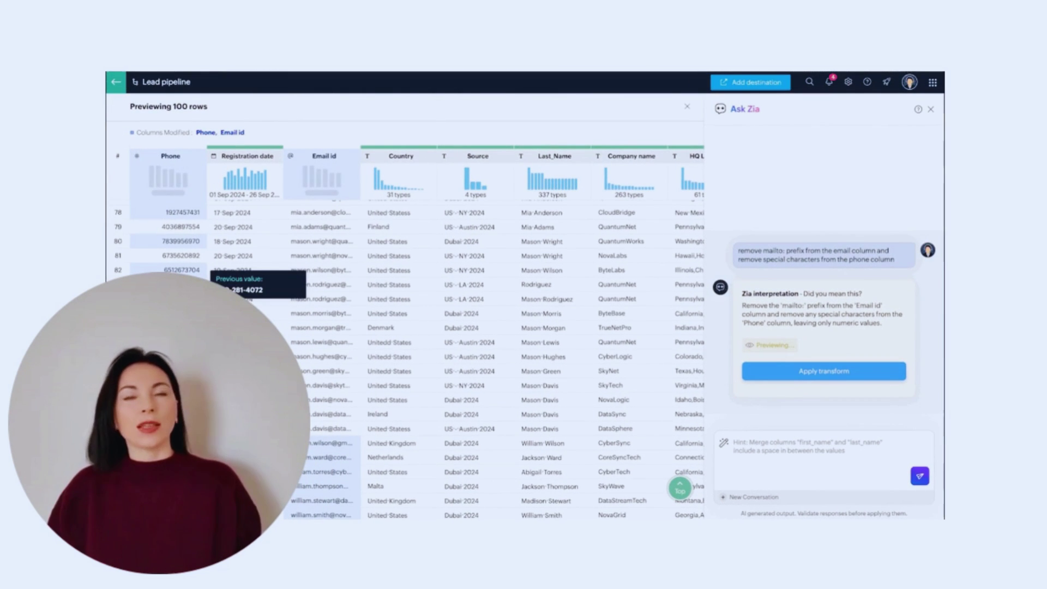
left_click(759, 371)
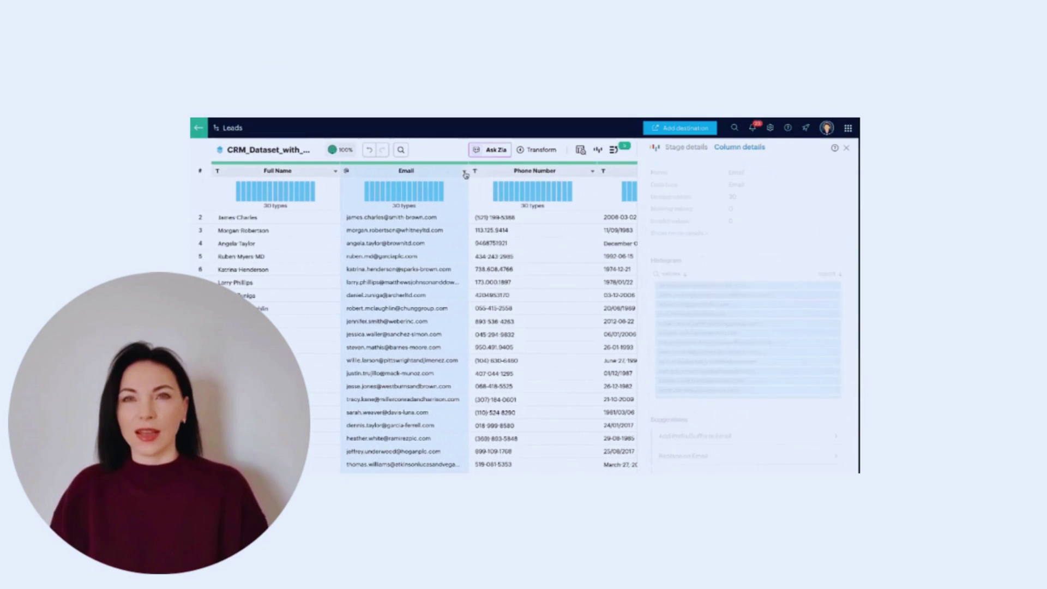
Step: Add a Domain column generated from an example value
left_click(521, 258)
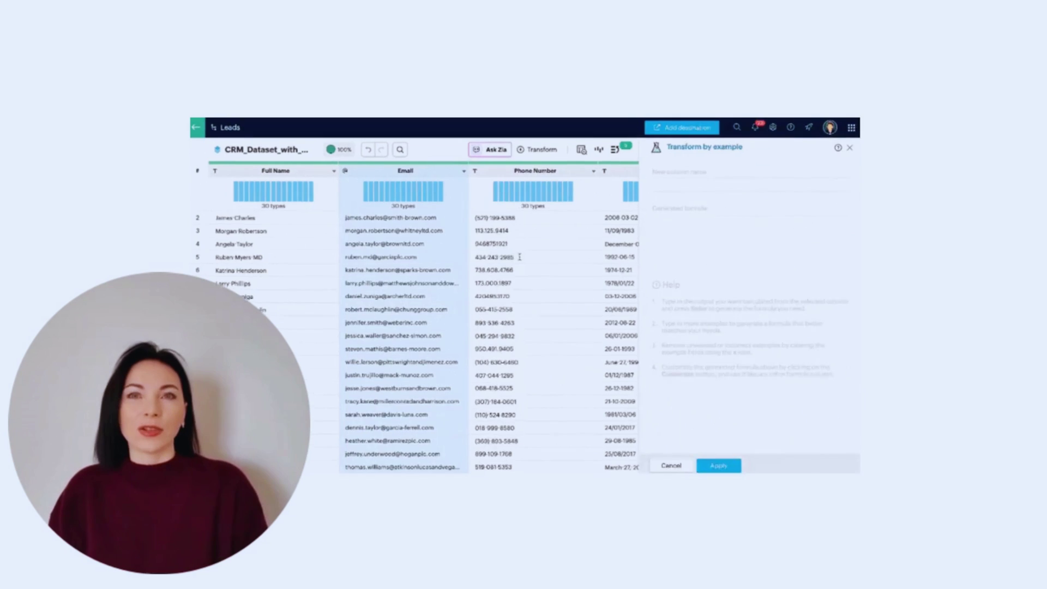
type("smith-brown.com")
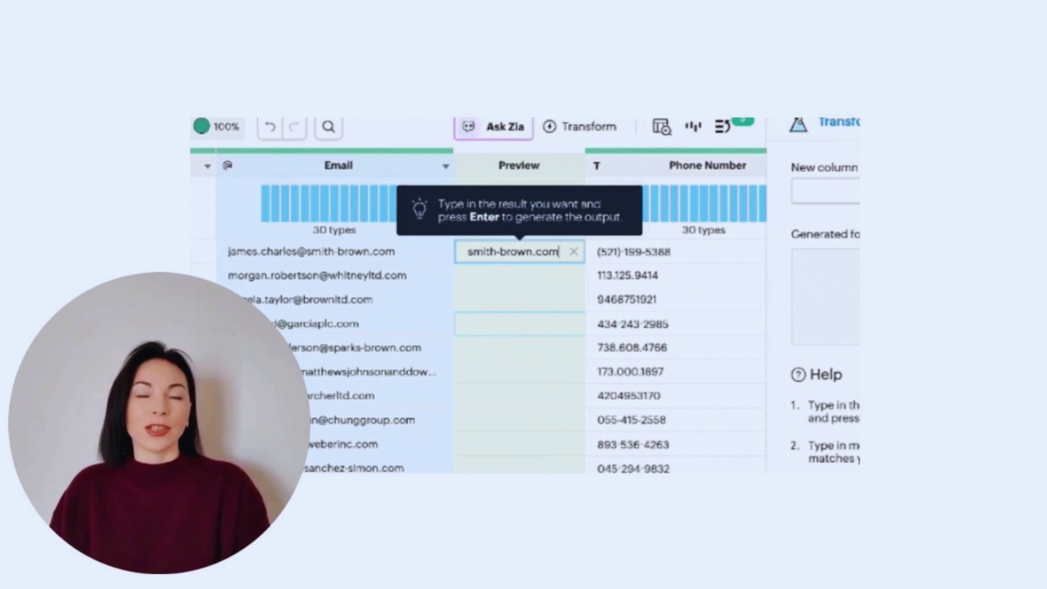
key("Return")
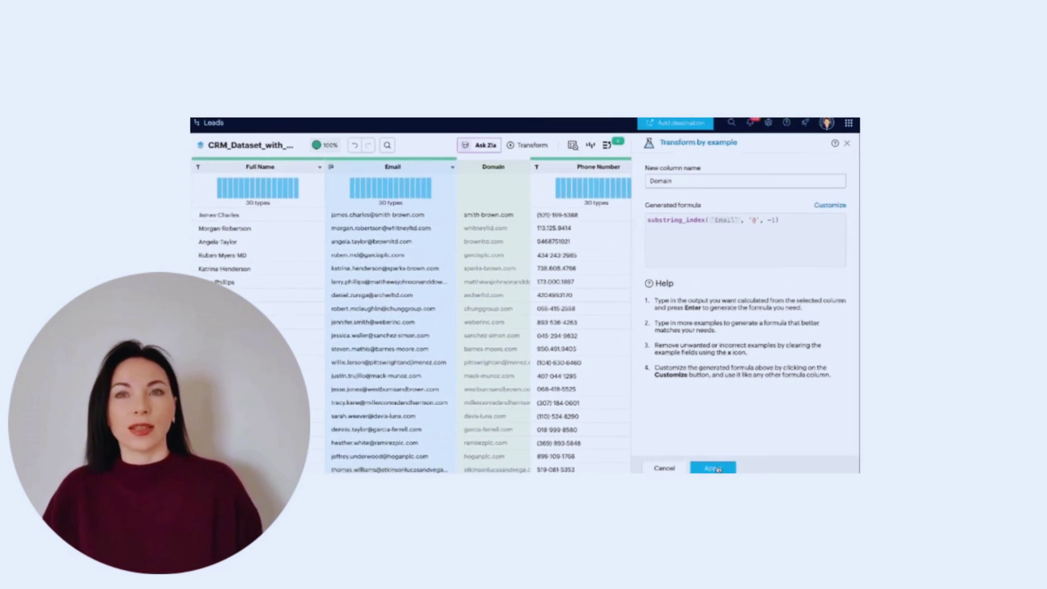
left_click(718, 464)
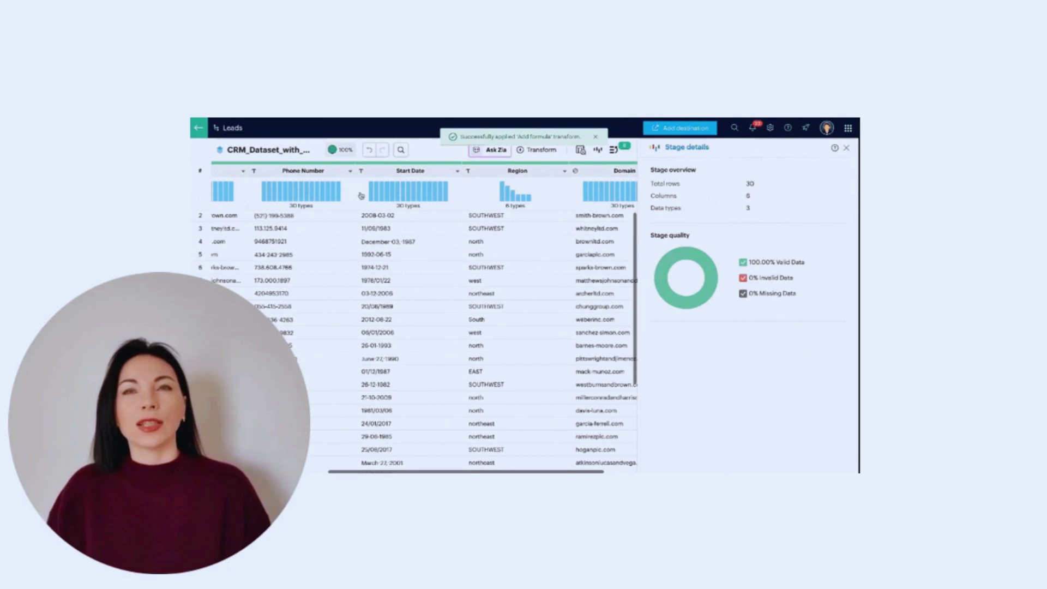
Step: Add Cleaned_Phone_Number from two digit-only examples of Phone Number
left_click(349, 172)
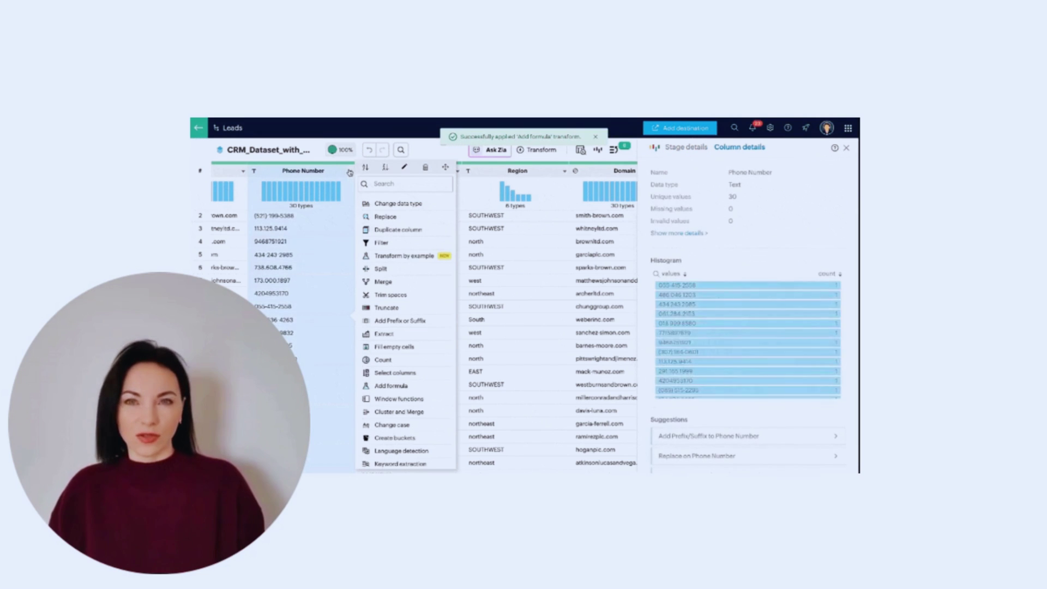
left_click(395, 257)
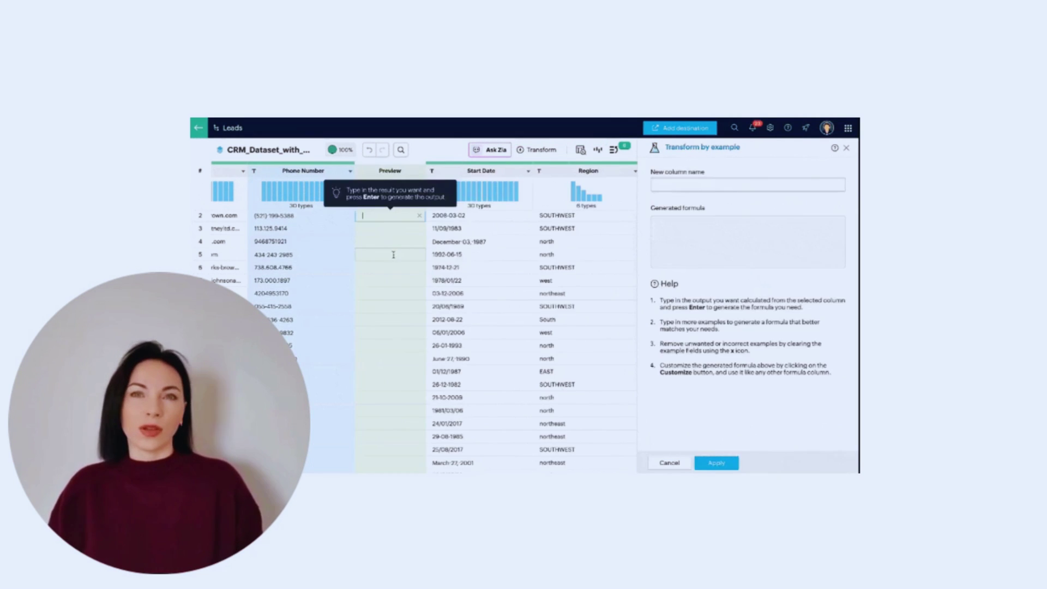
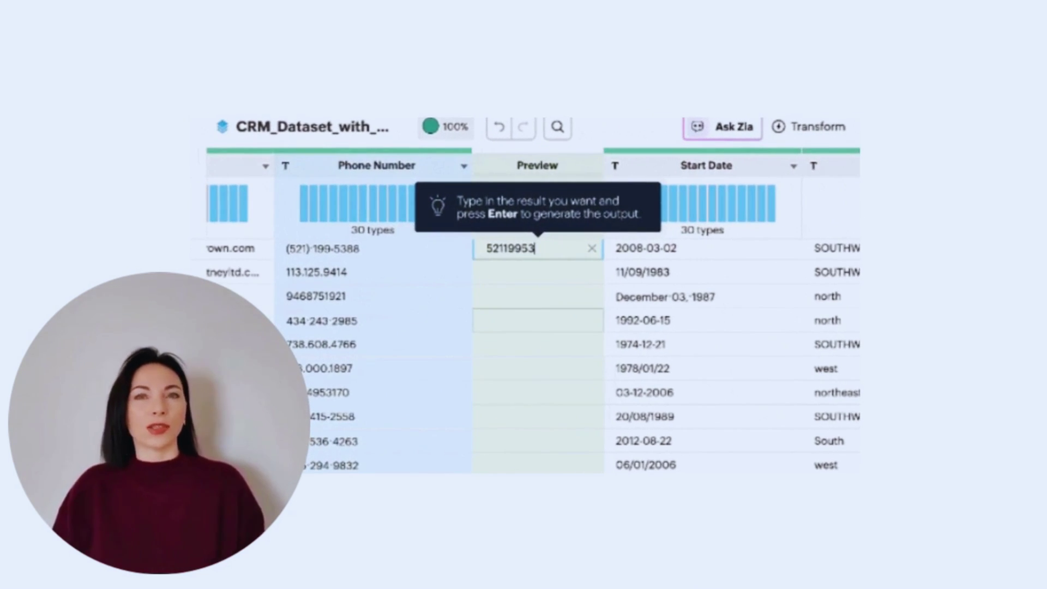
left_click(521, 273)
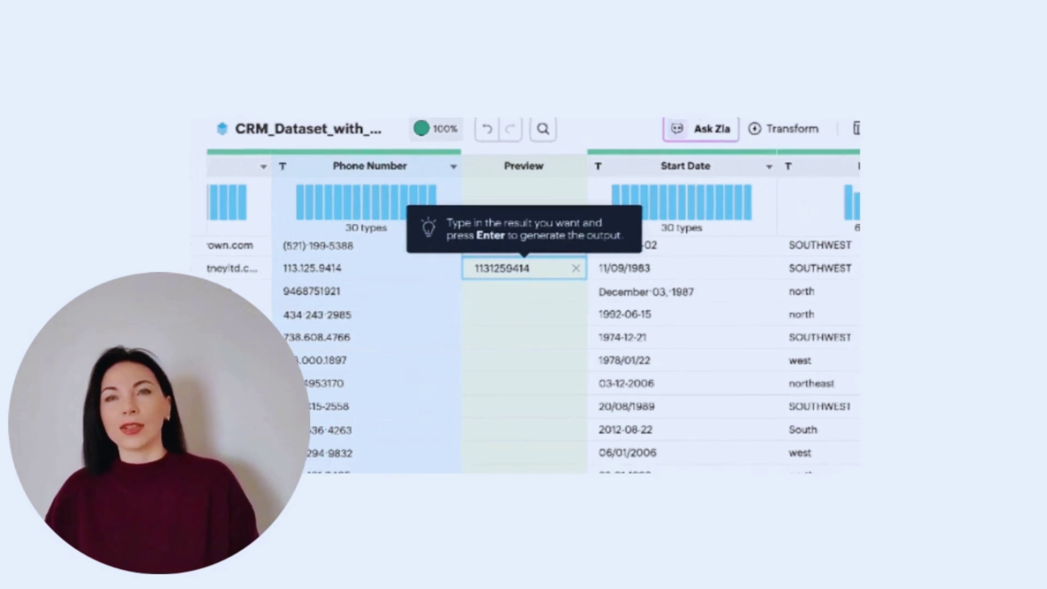
key("Return")
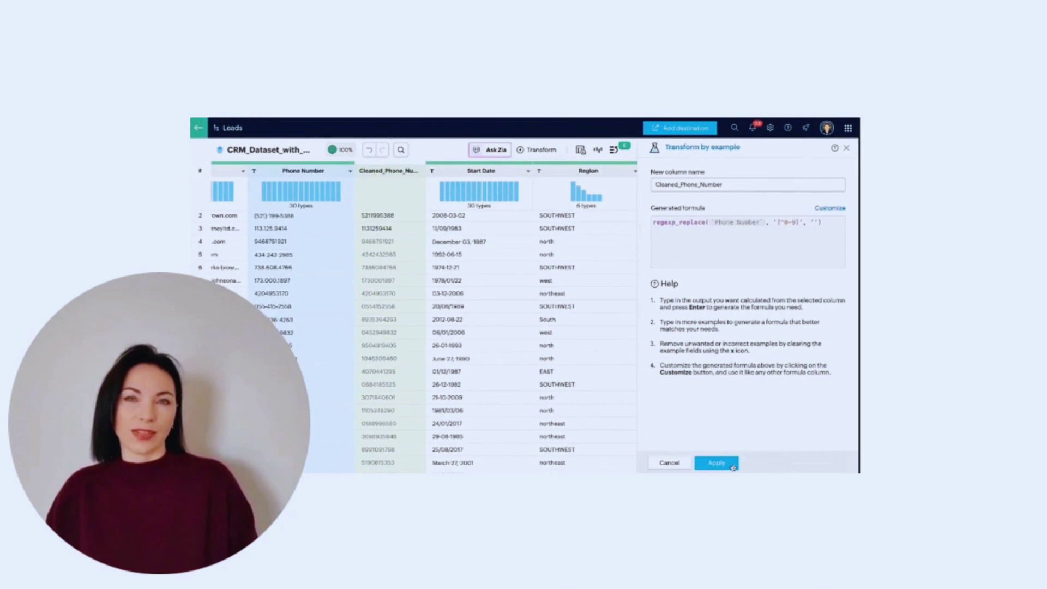
left_click(732, 464)
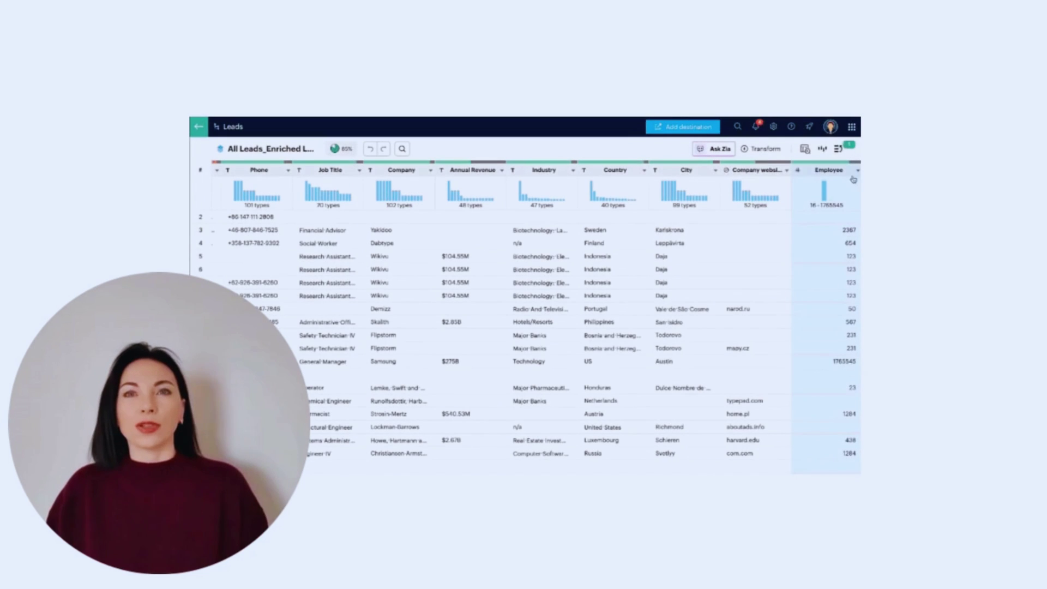
Step: Generate a formula from a written prompt and apply the Small/Medium/Enterprise Employee segment column
left_click(837, 148)
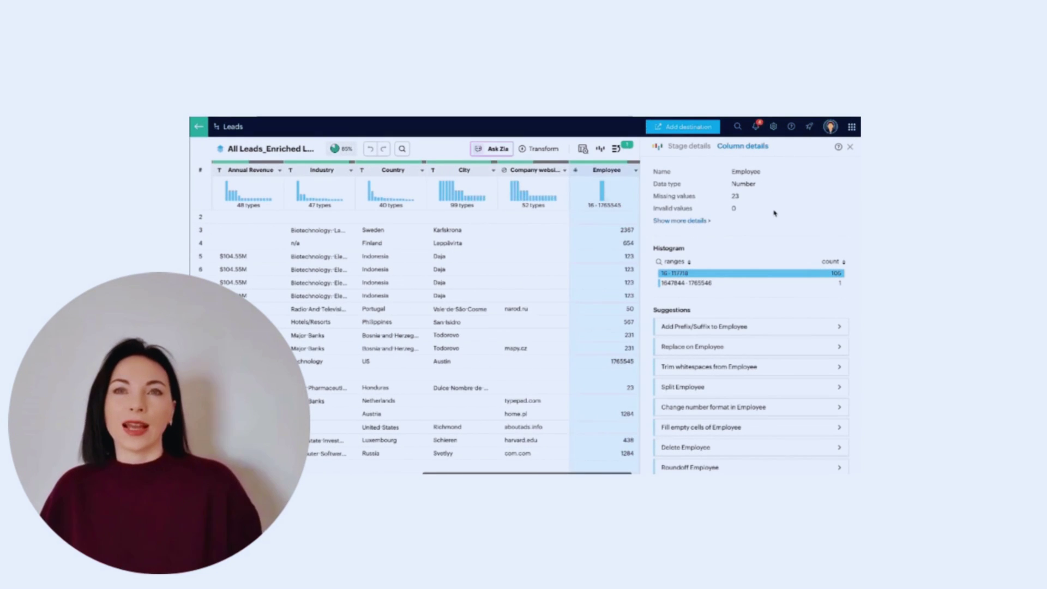
left_click(635, 169)
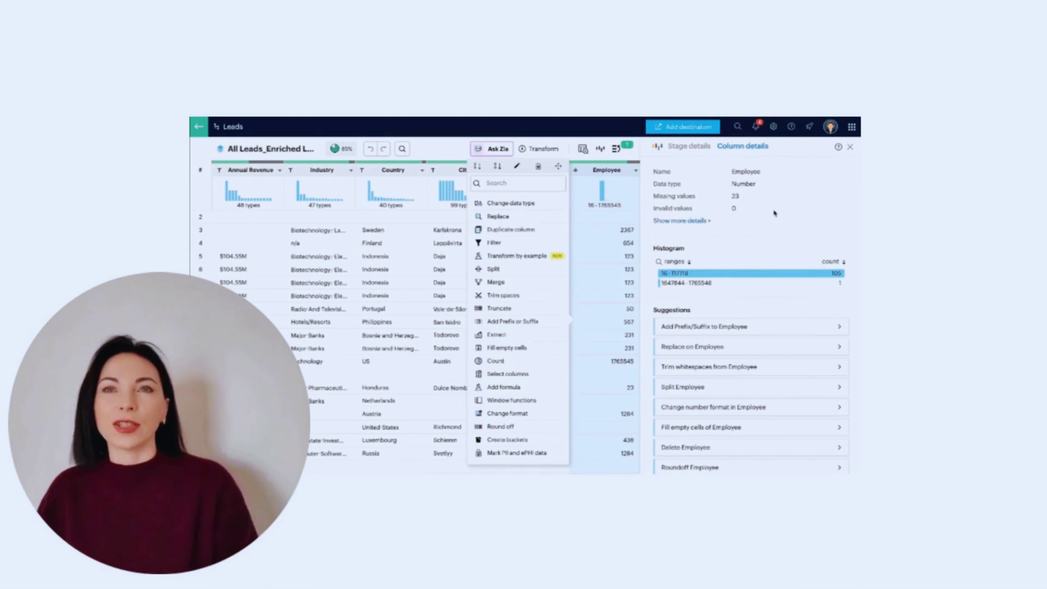
left_click(502, 388)
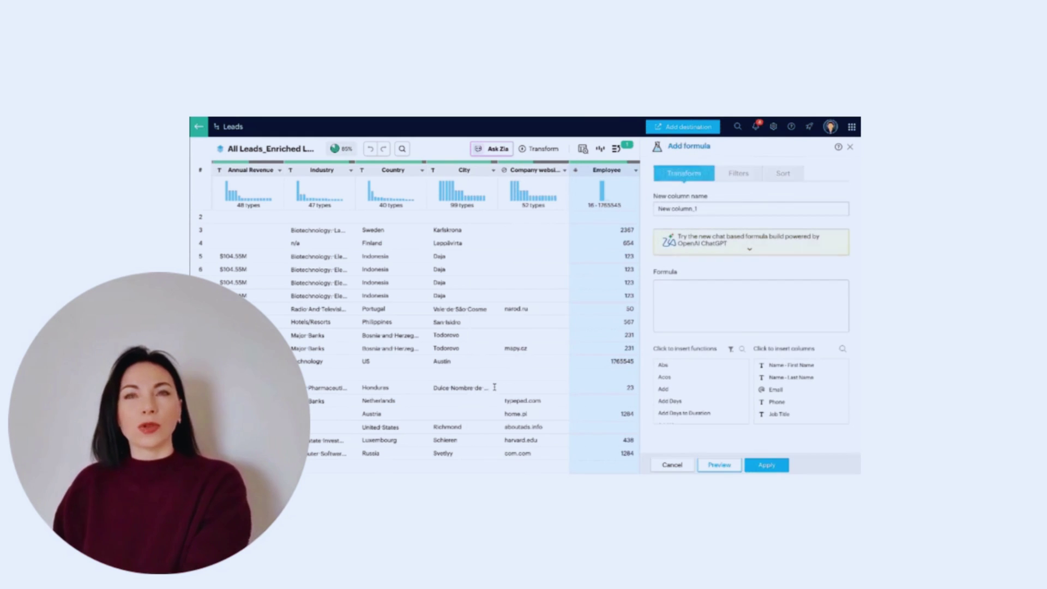
left_click(719, 239)
type("Segm")
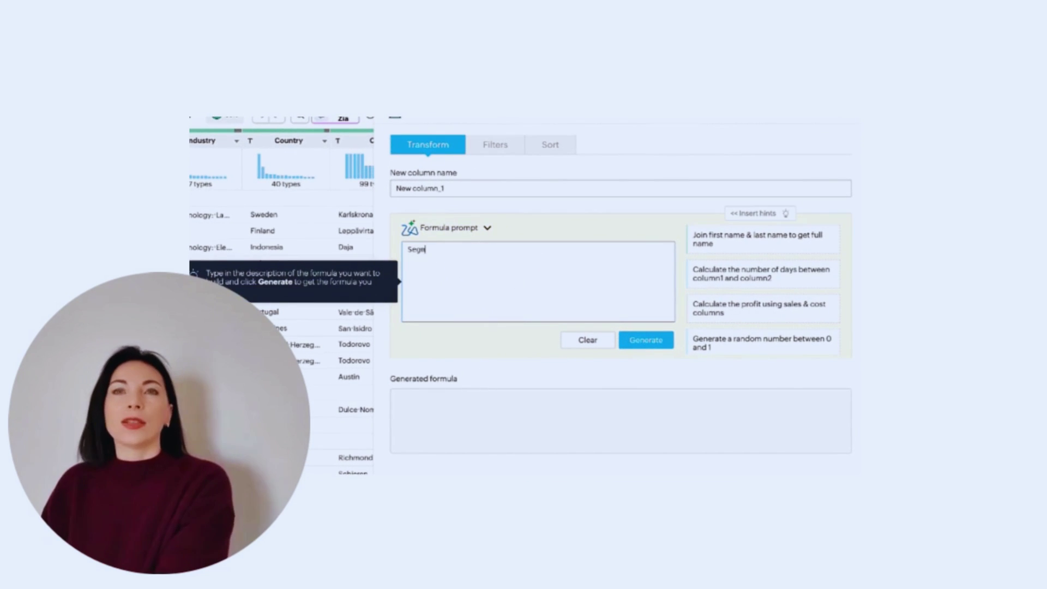
type("ent based on emplo")
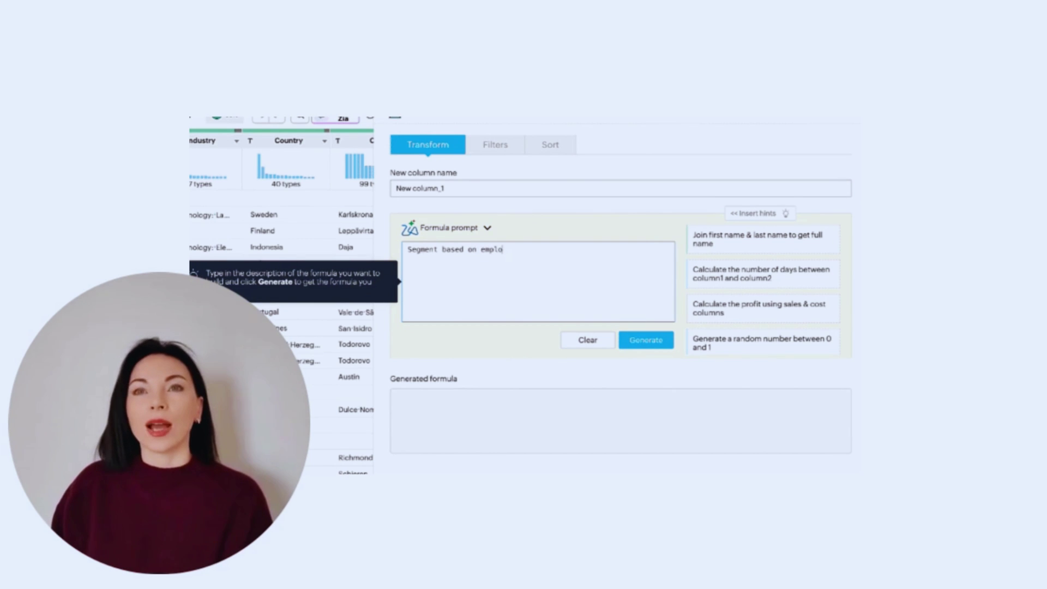
type("count.")
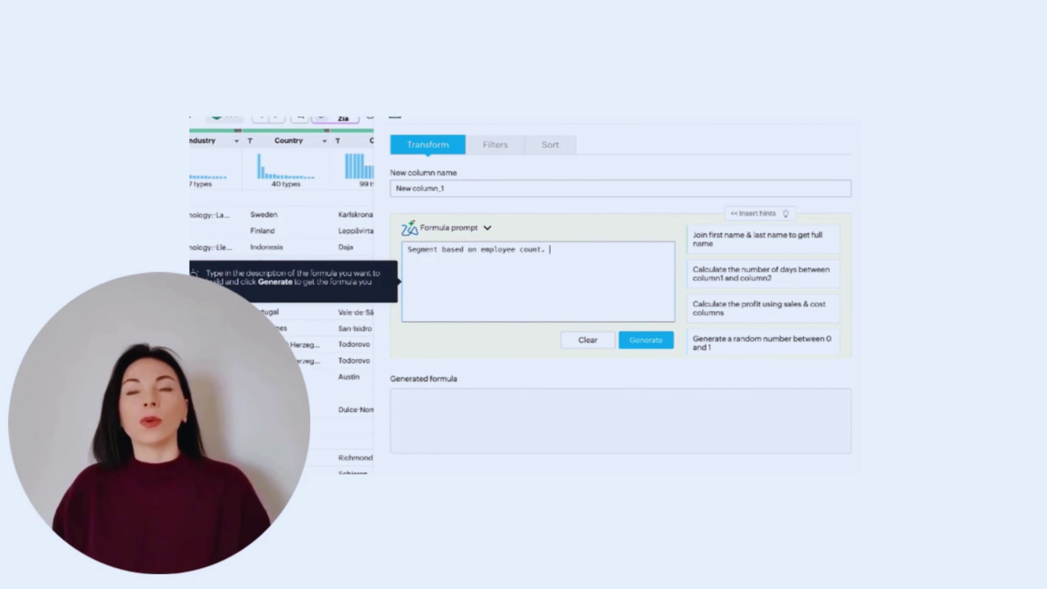
type("If employee count is less than 100, label it as small. between 100 to 500, label it as medium and if it's over 500, label it as enterprise. If it's empty, leave it empty")
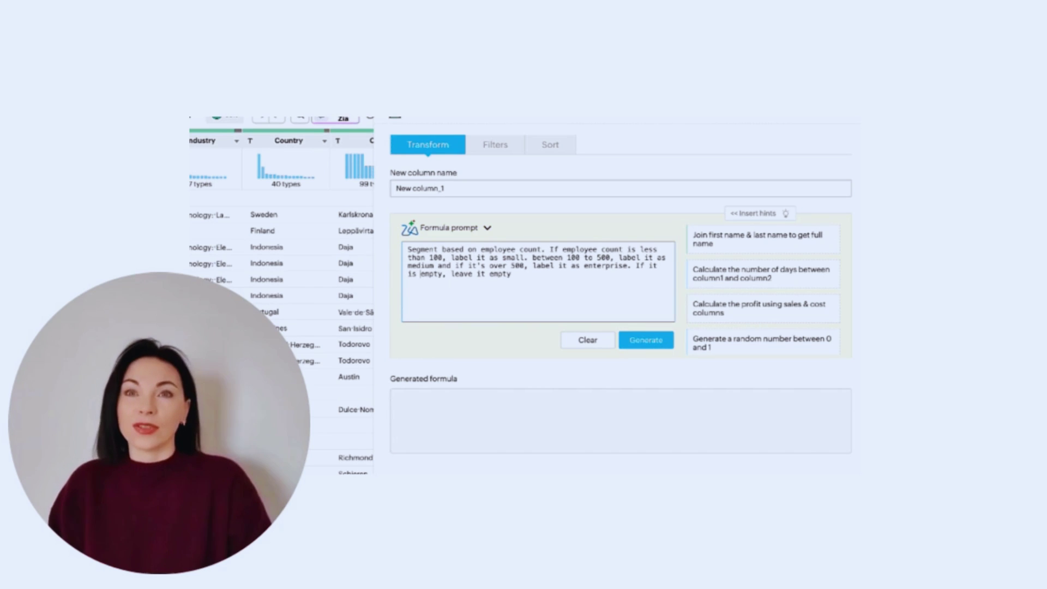
left_click(667, 340)
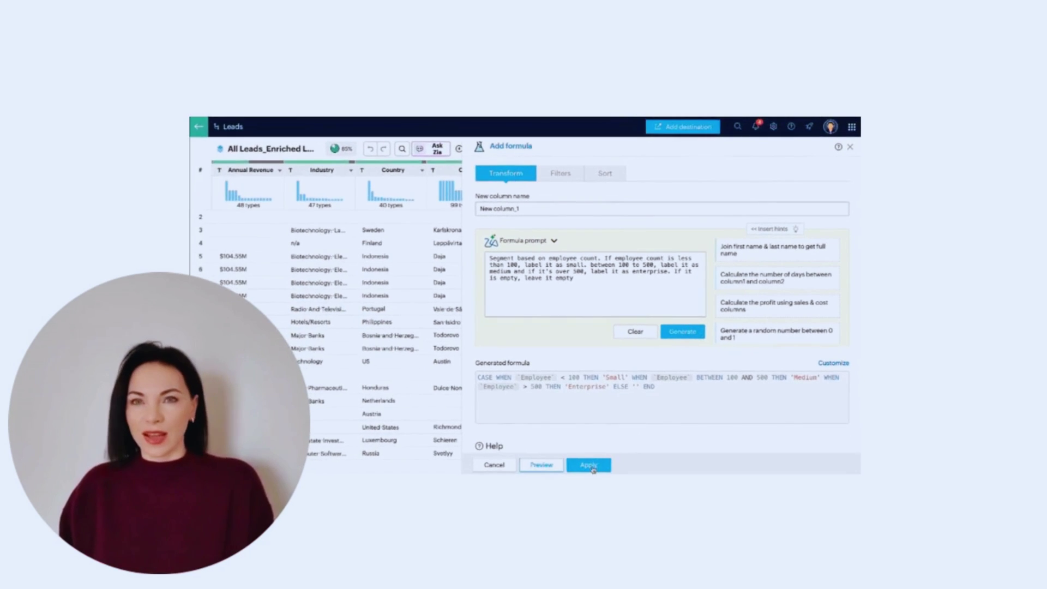
left_click(592, 467)
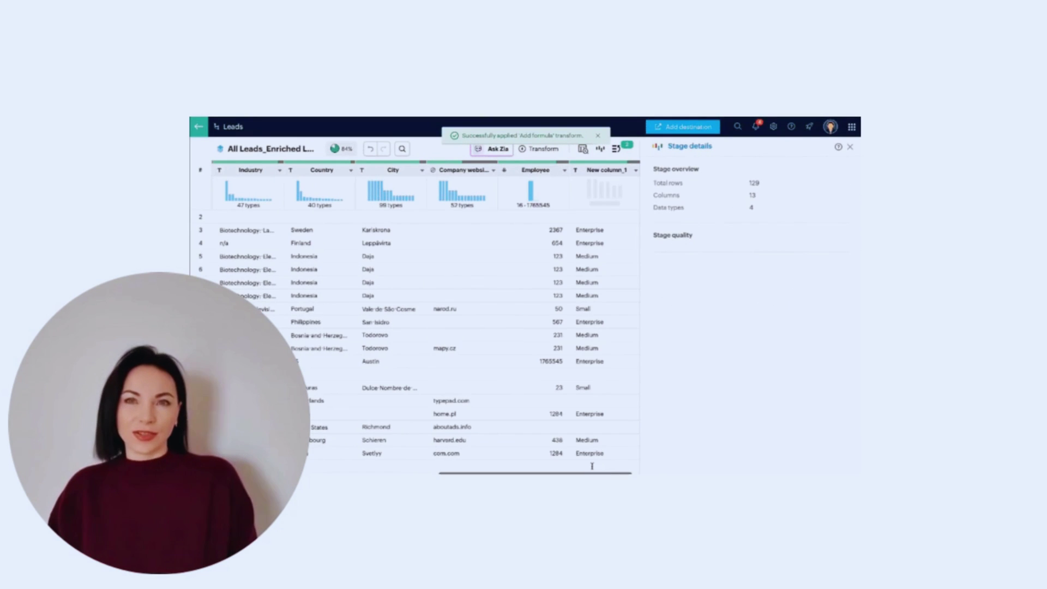
scroll(574, 337, "down", 2)
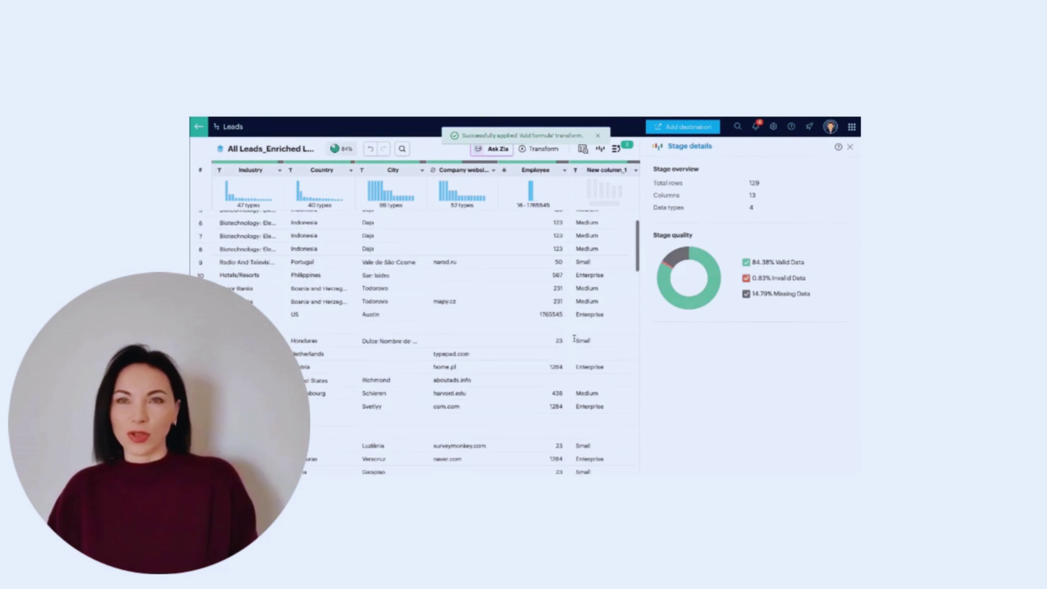
scroll(574, 338, "down", 2)
scroll(574, 337, "down", 1)
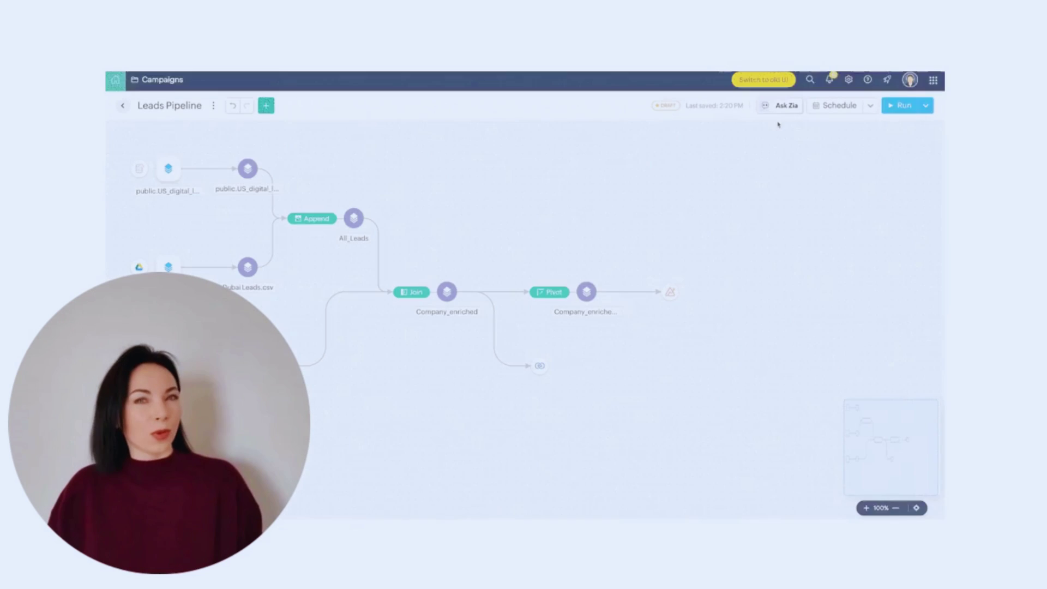
Step: Ask Zia to run Leads Pipeline every Monday at 9 AM, then confirm the schedule
left_click(782, 106)
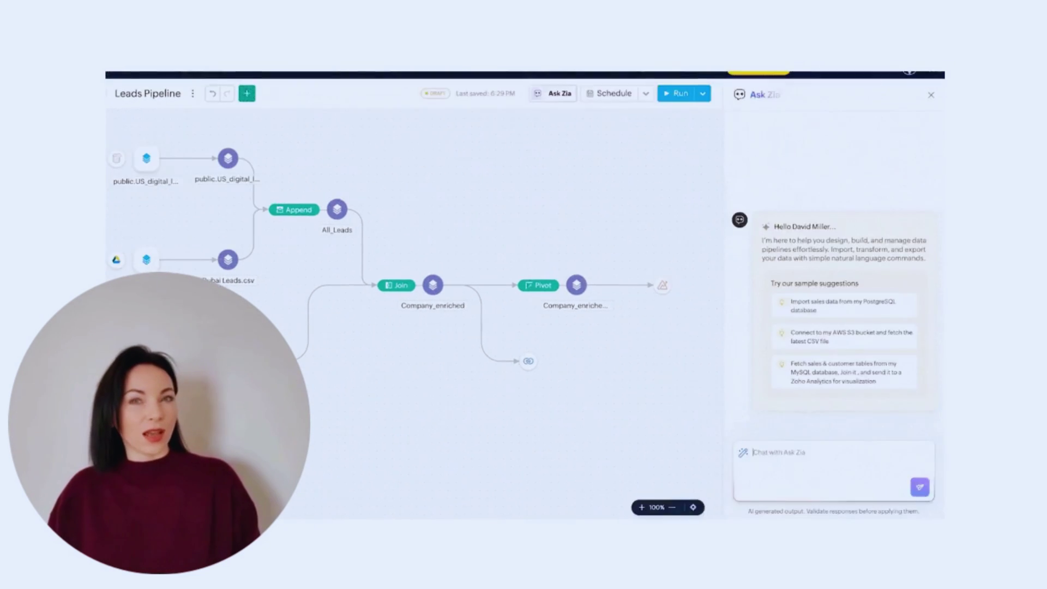
type("Schedule this pipeline to run every monday at")
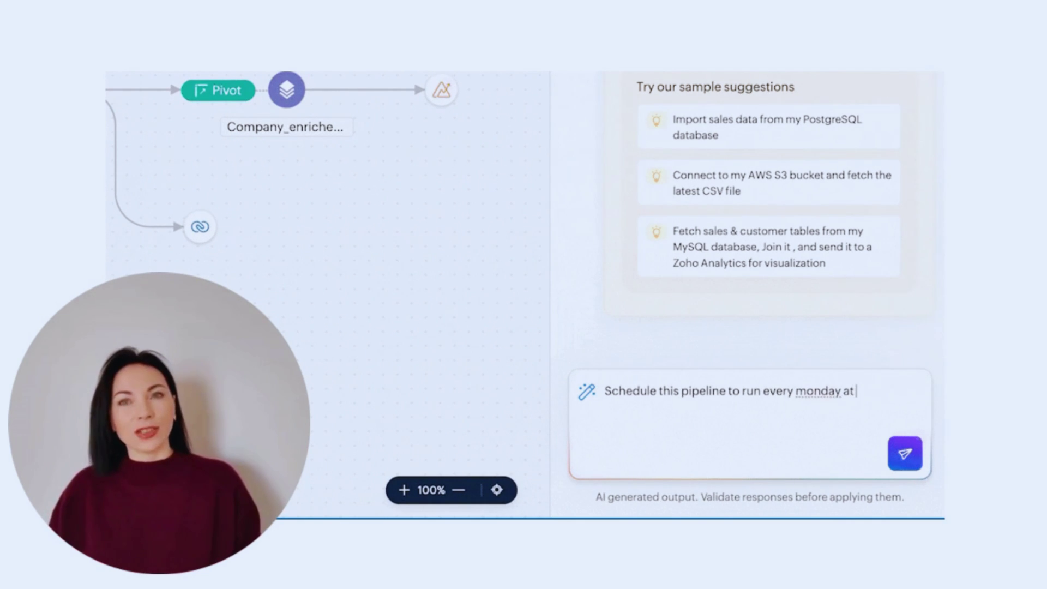
type(" 9 am")
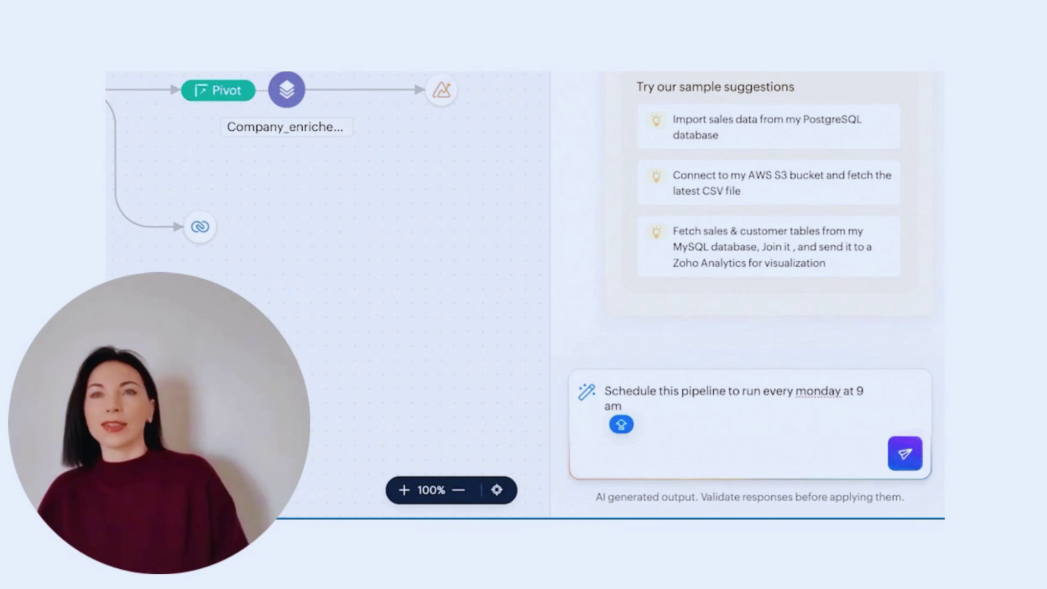
key("Return")
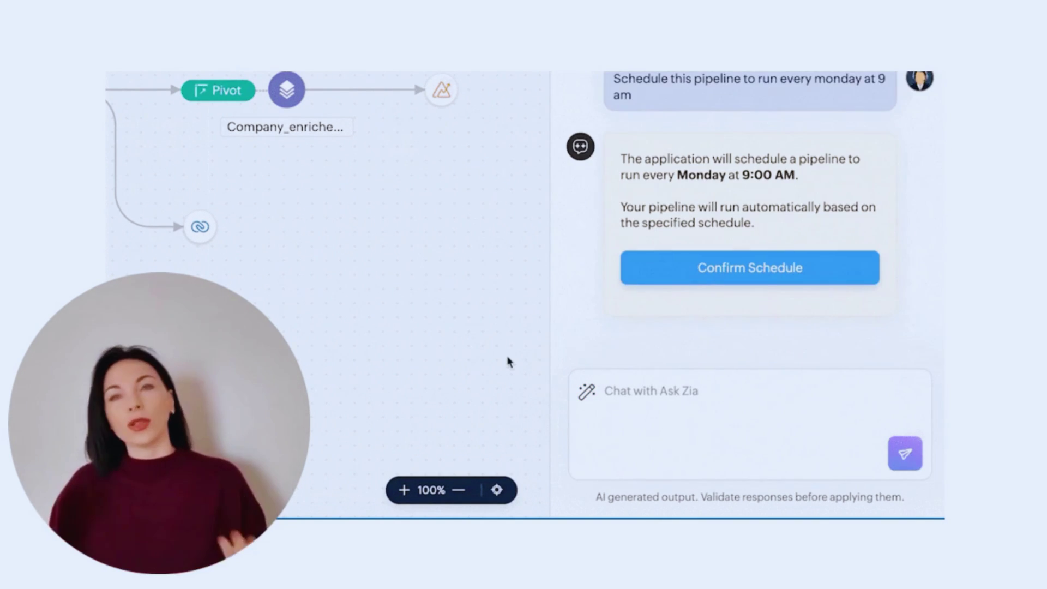
left_click(654, 276)
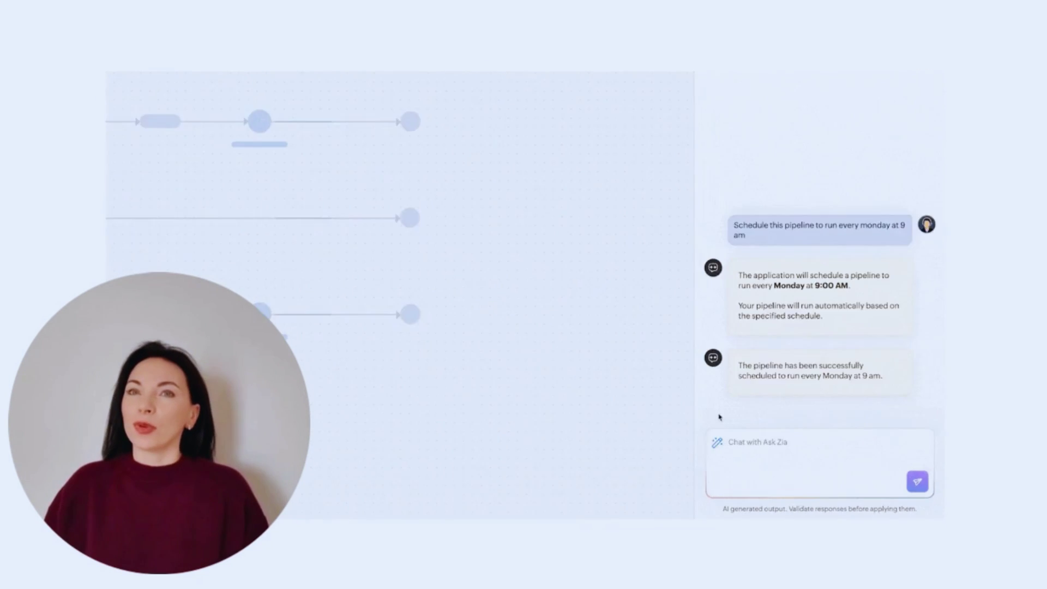
left_click(930, 107)
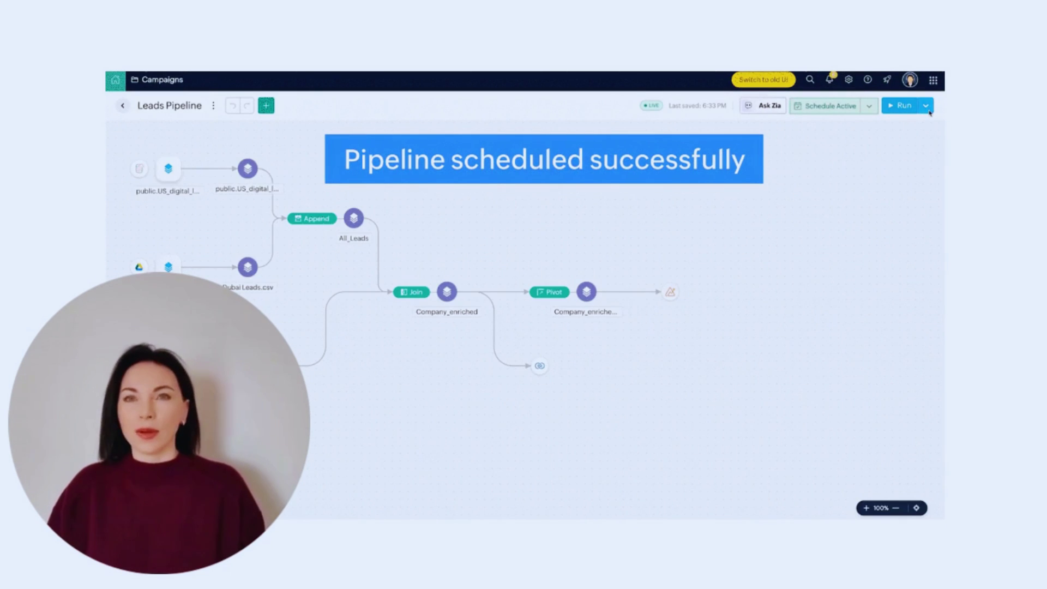